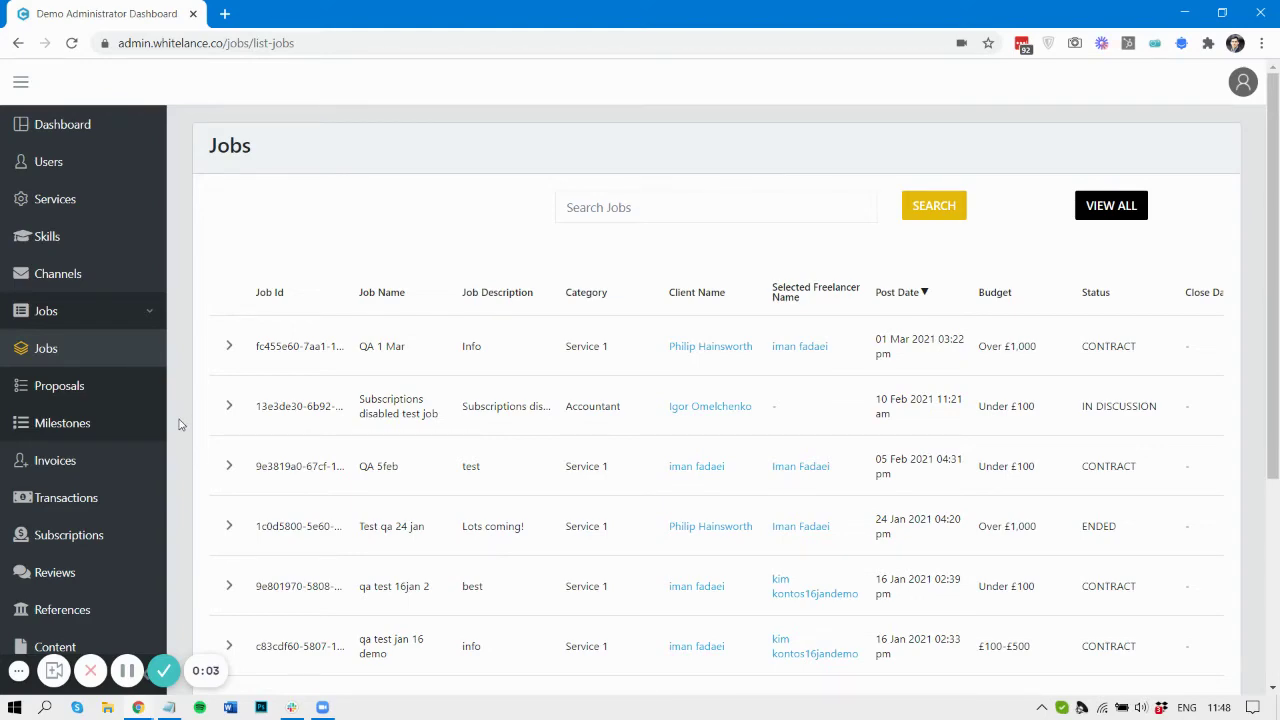
Step: Look through the Jobs list, including its client, freelancer, budget, status and action columns
scroll(179, 425, "down", 2)
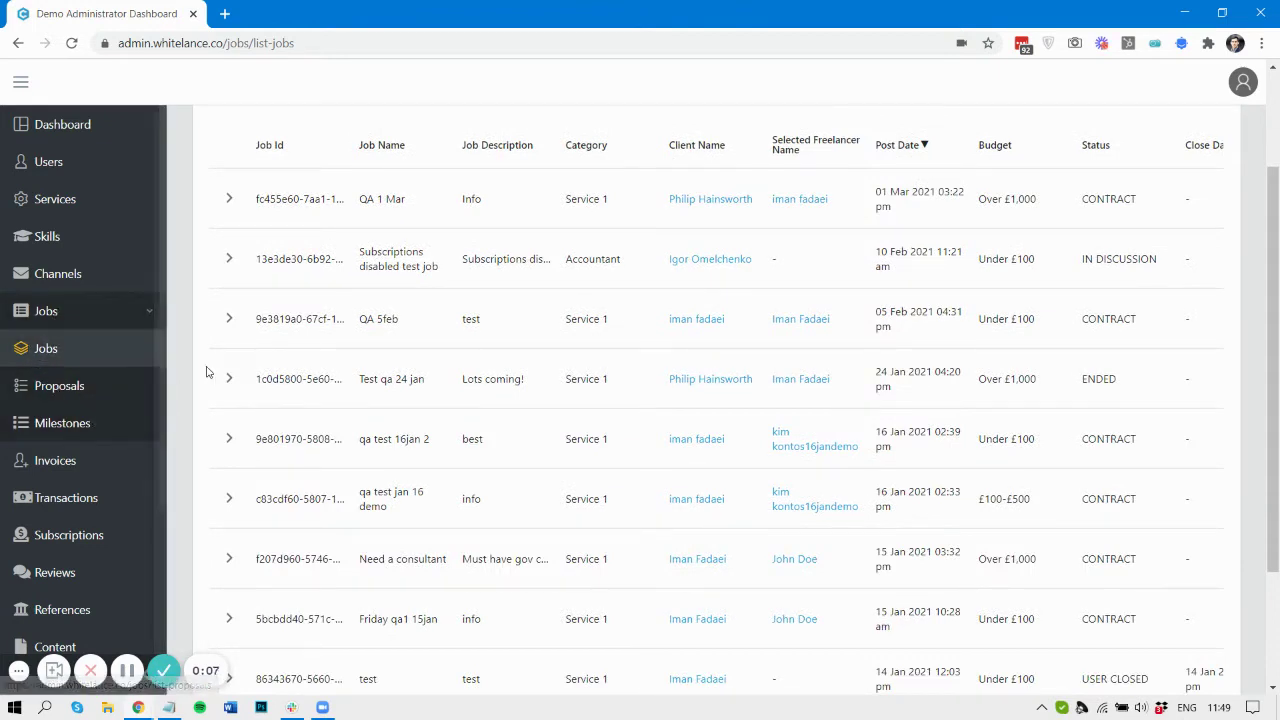
scroll(210, 372, "up", 2)
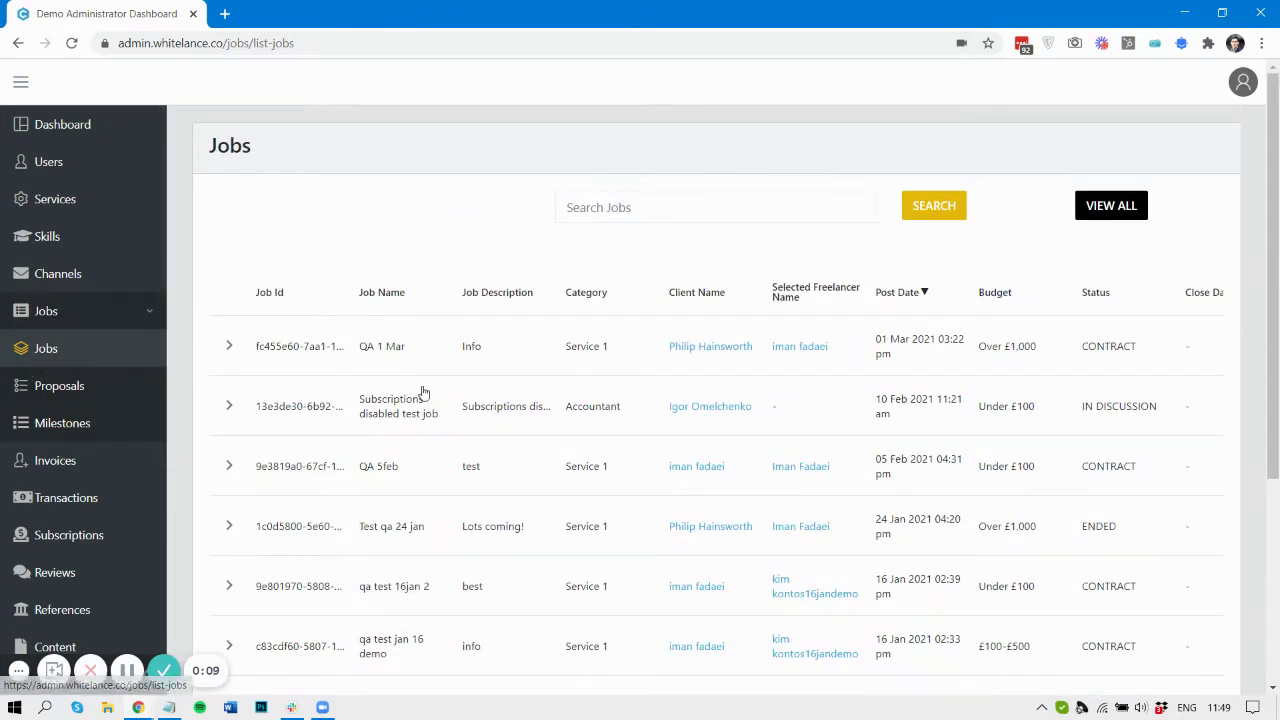
left_click(150, 312)
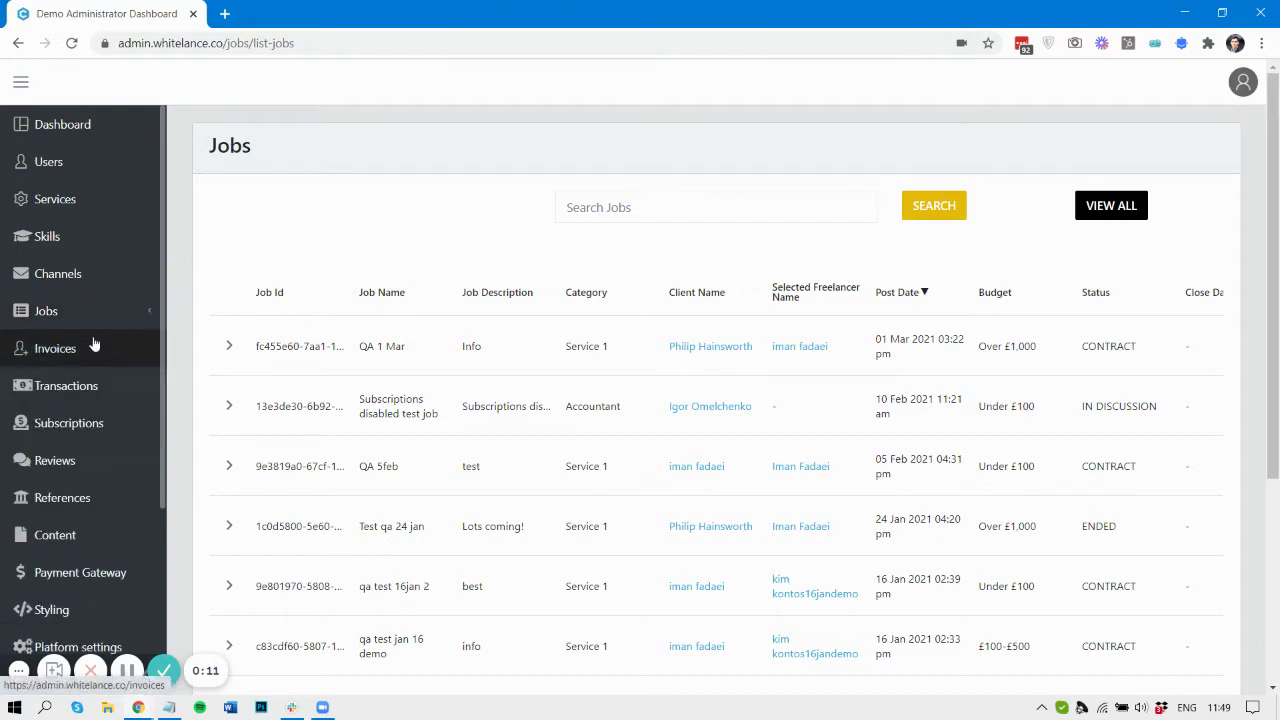
left_click(148, 316)
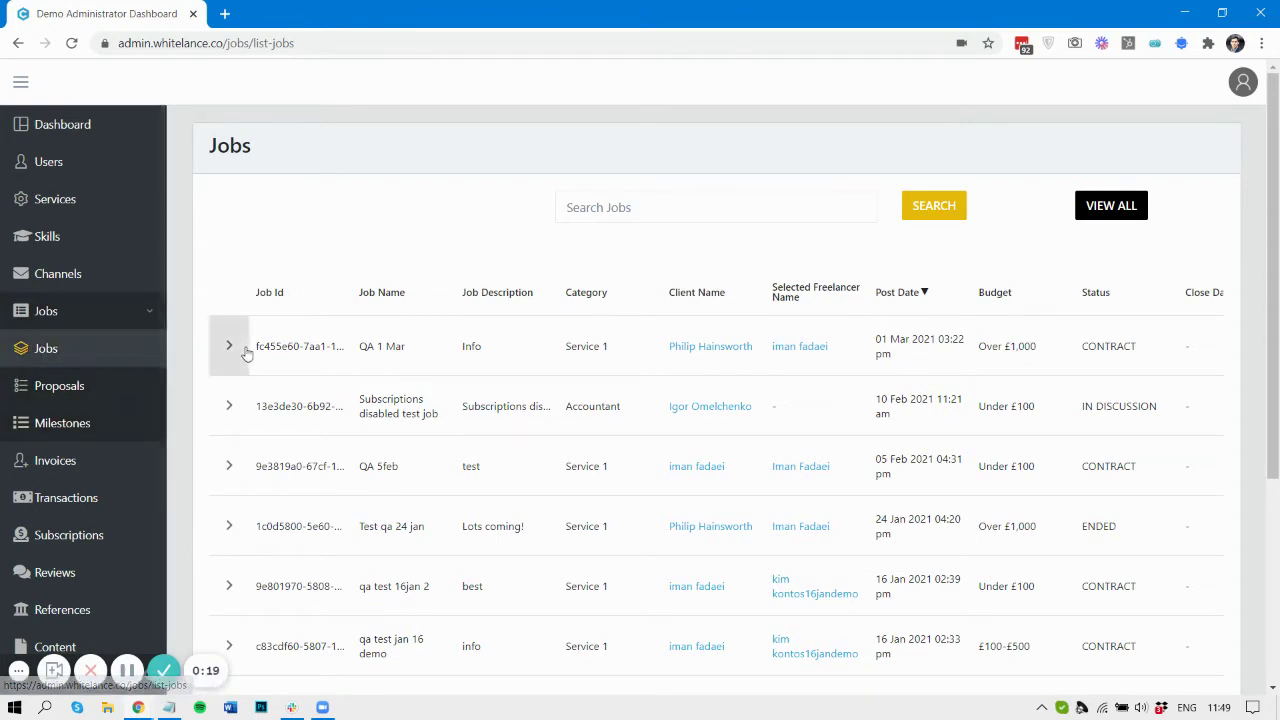
scroll(575, 445, "right", 5)
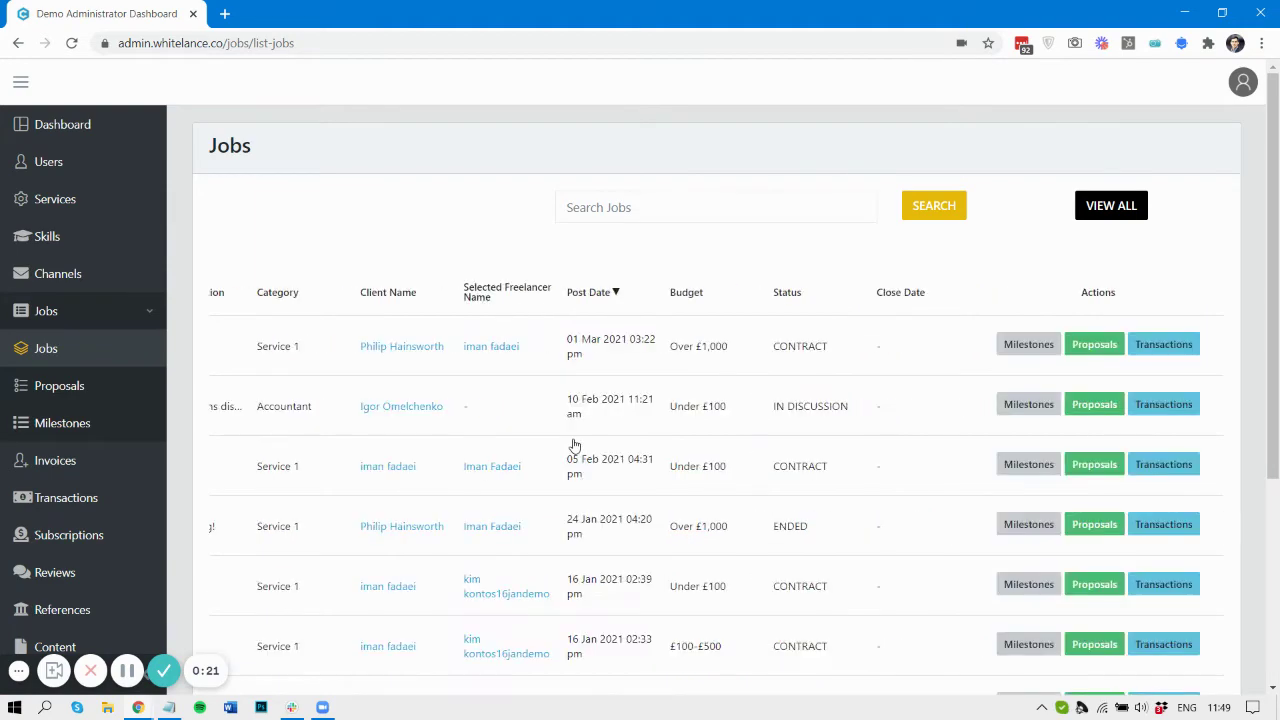
scroll(575, 445, "left", 5)
scroll(575, 445, "down", 3)
scroll(575, 445, "up", 3)
scroll(728, 363, "down", 3)
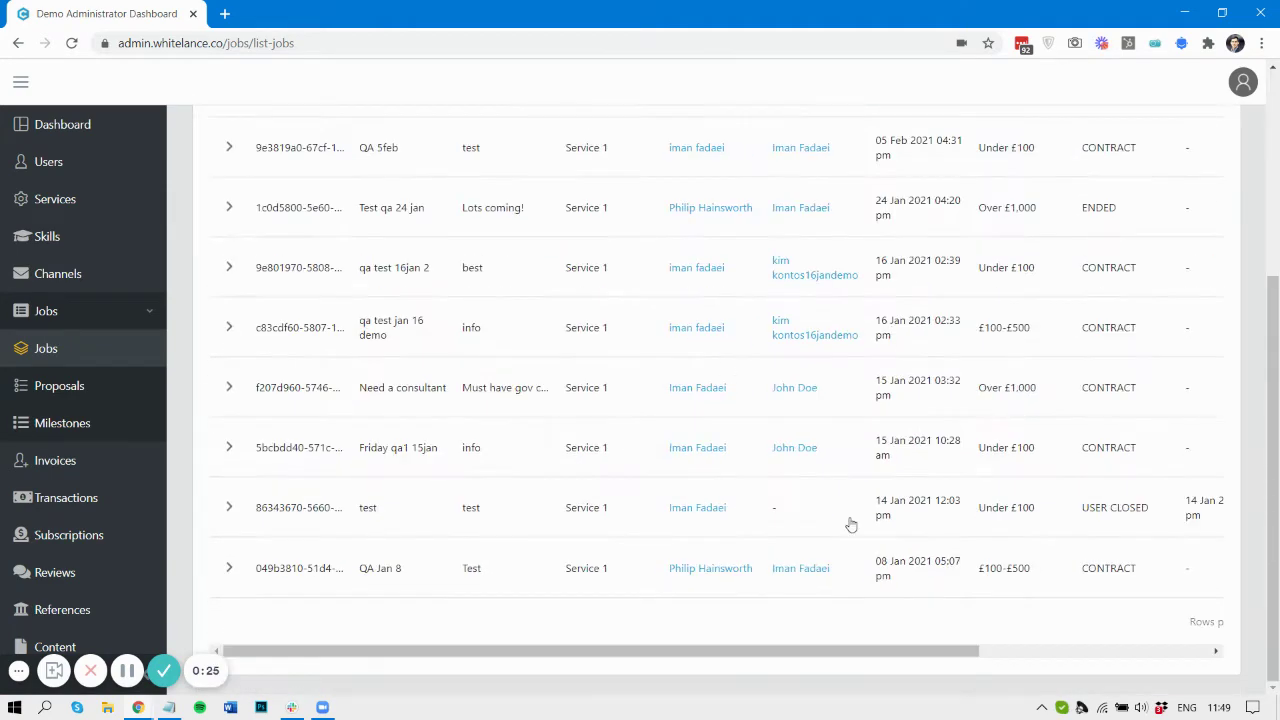
scroll(850, 524, "right", 4)
scroll(972, 440, "up", 3)
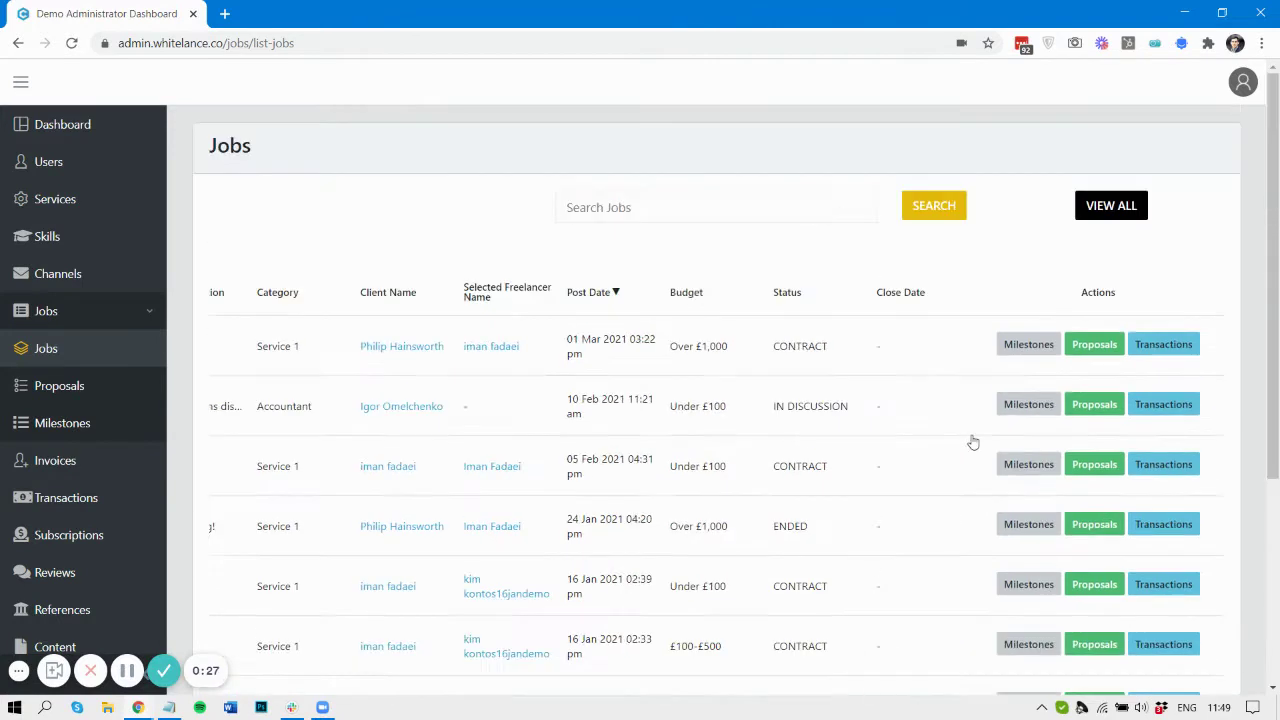
Step: Sort the jobs list by status in ascending order
left_click(798, 297)
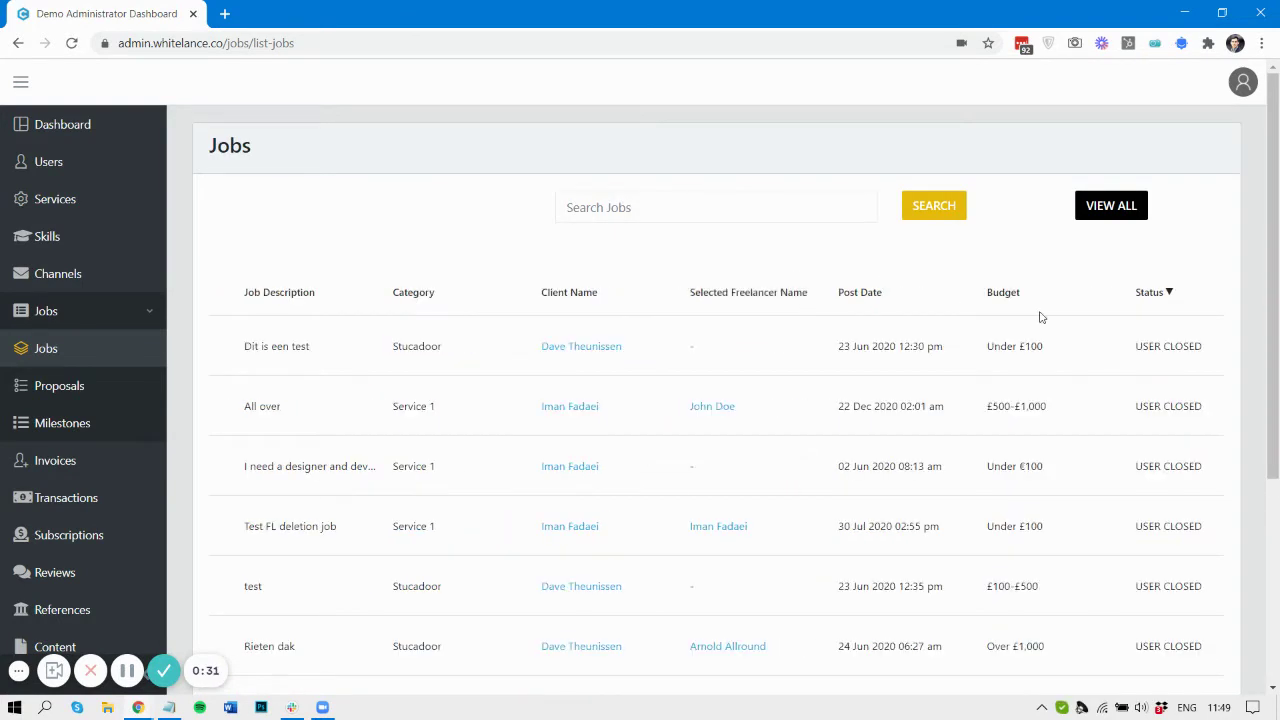
scroll(973, 319, "right", 5)
left_click(736, 294)
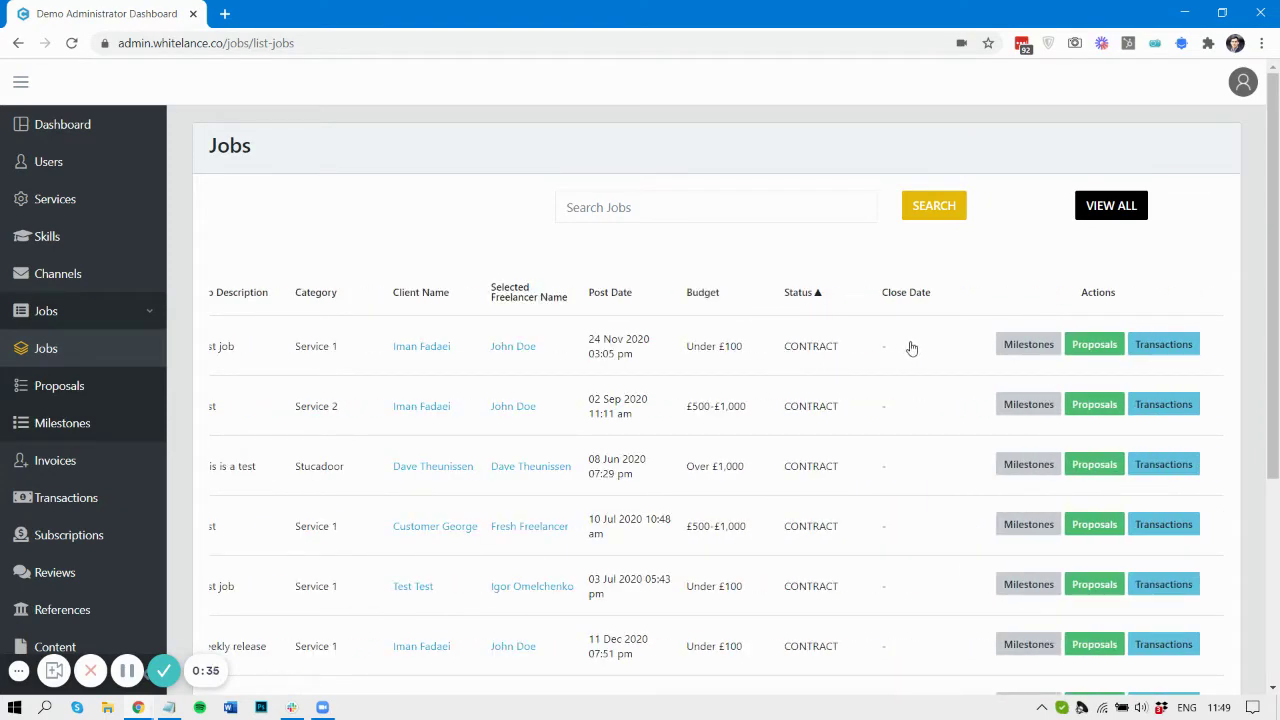
scroll(745, 354, "left", 3)
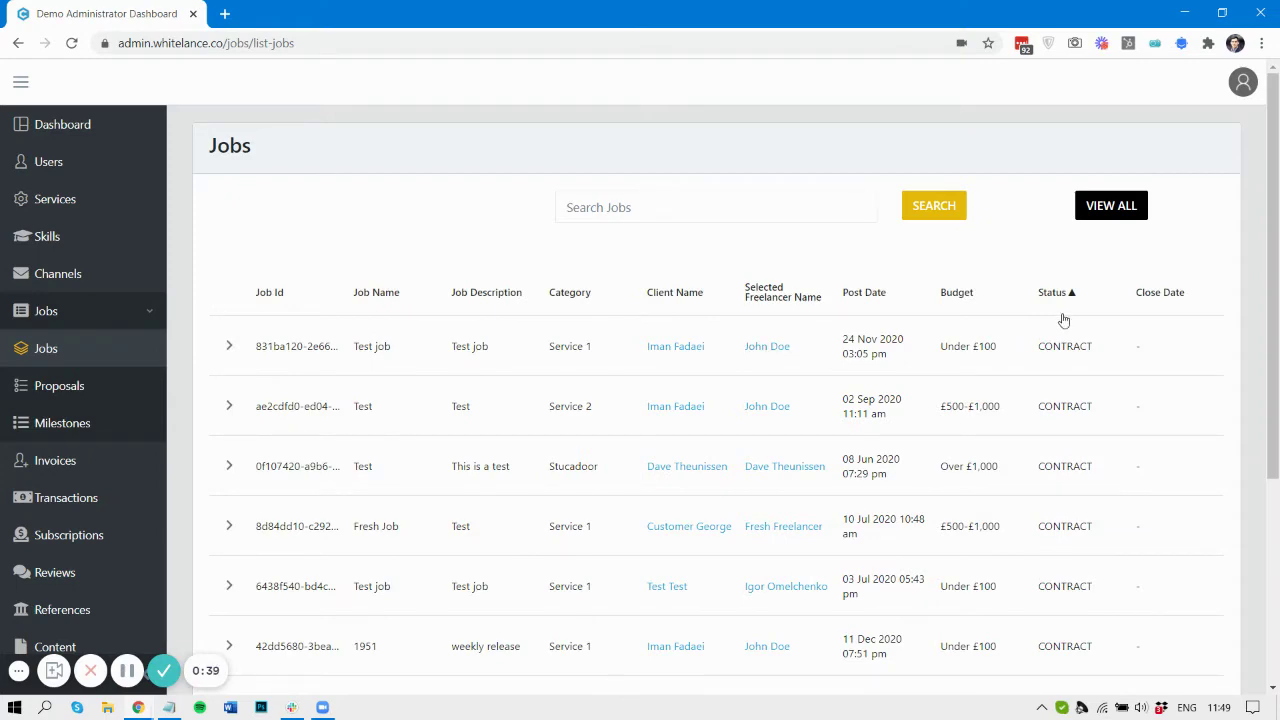
Step: Expand the details of the first listed contract job, "Test job", and open its transactions
left_click(226, 346)
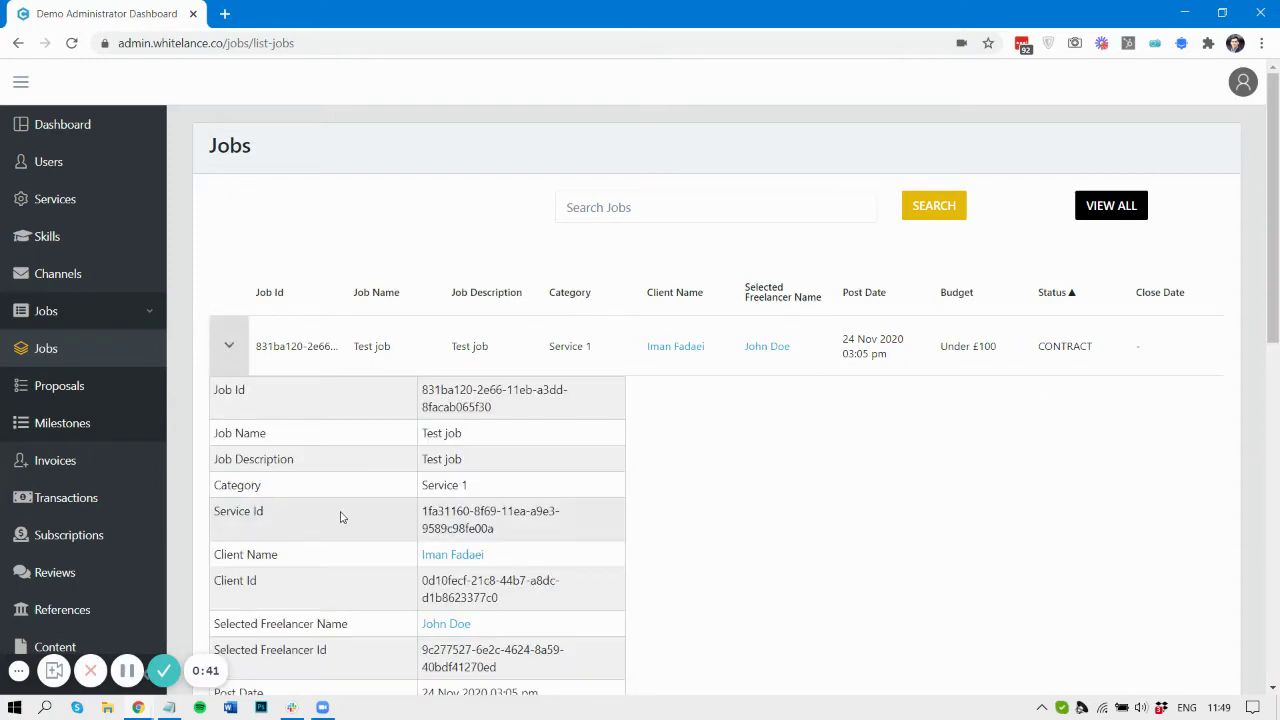
scroll(343, 517, "down", 3)
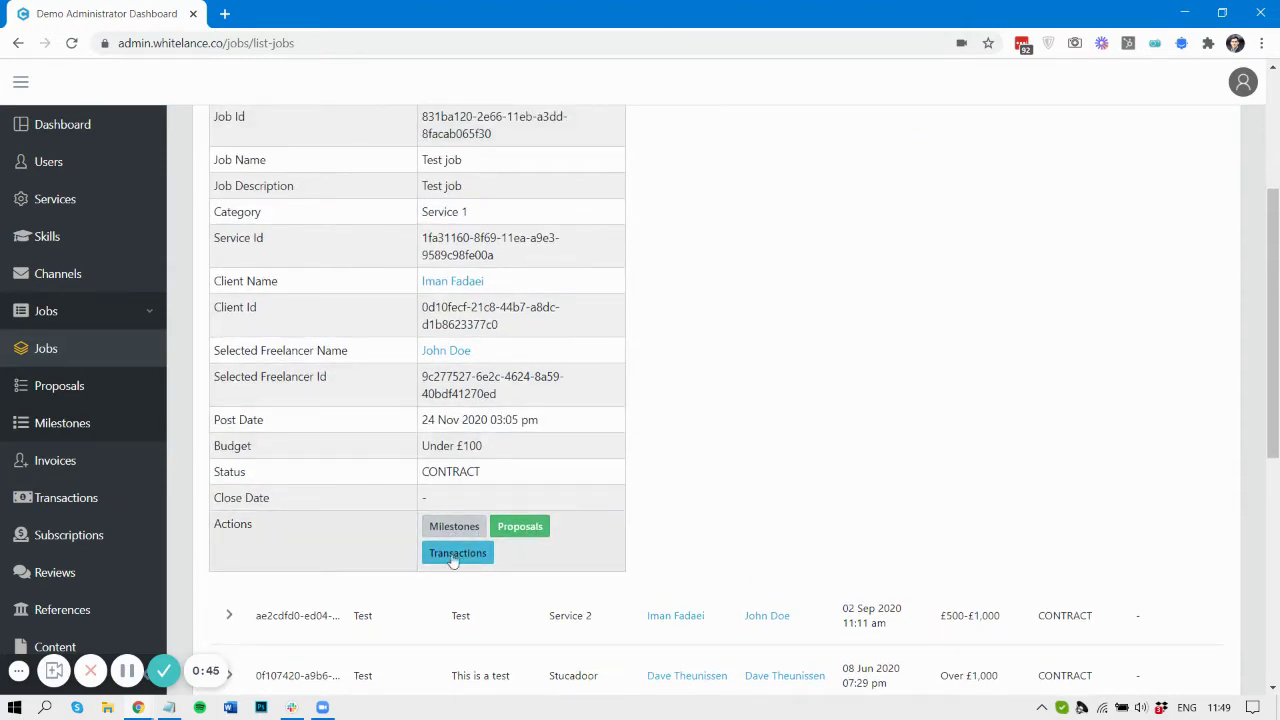
left_click(458, 553)
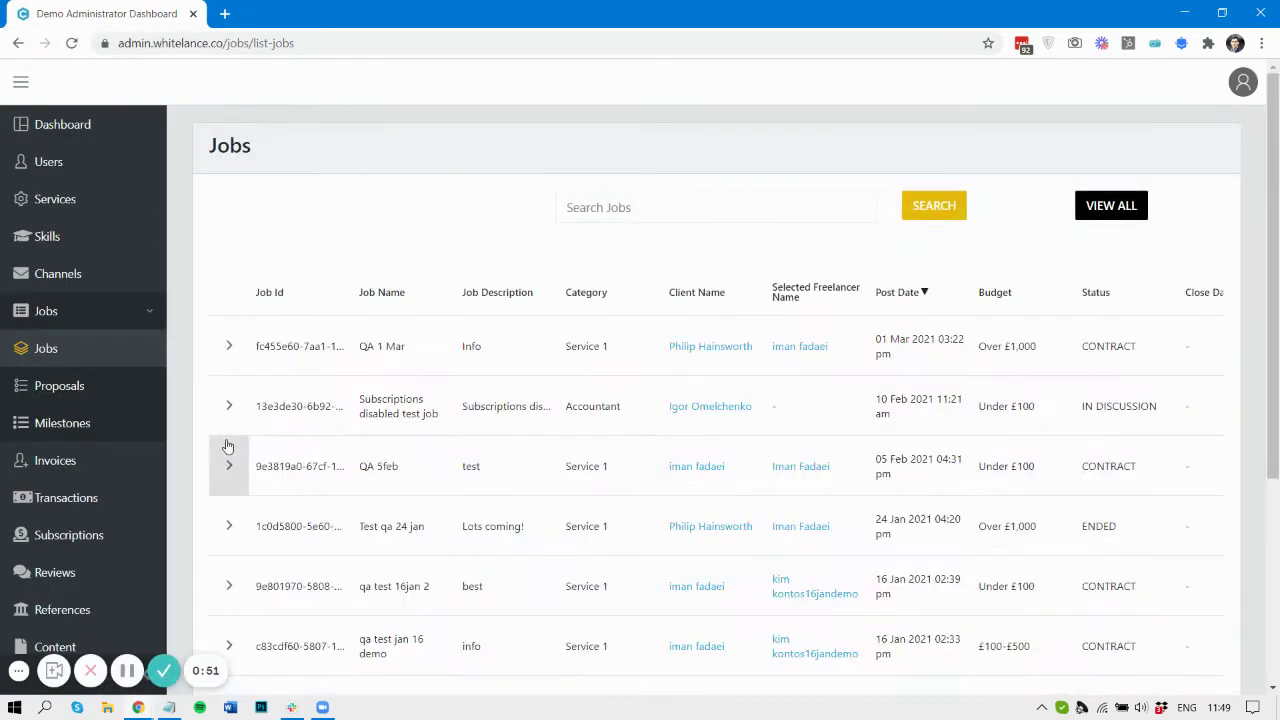
Step: Expand the details of the "QA 1 Mar" job in the Jobs list and open its milestones
left_click(238, 346)
scroll(346, 514, "down", 3)
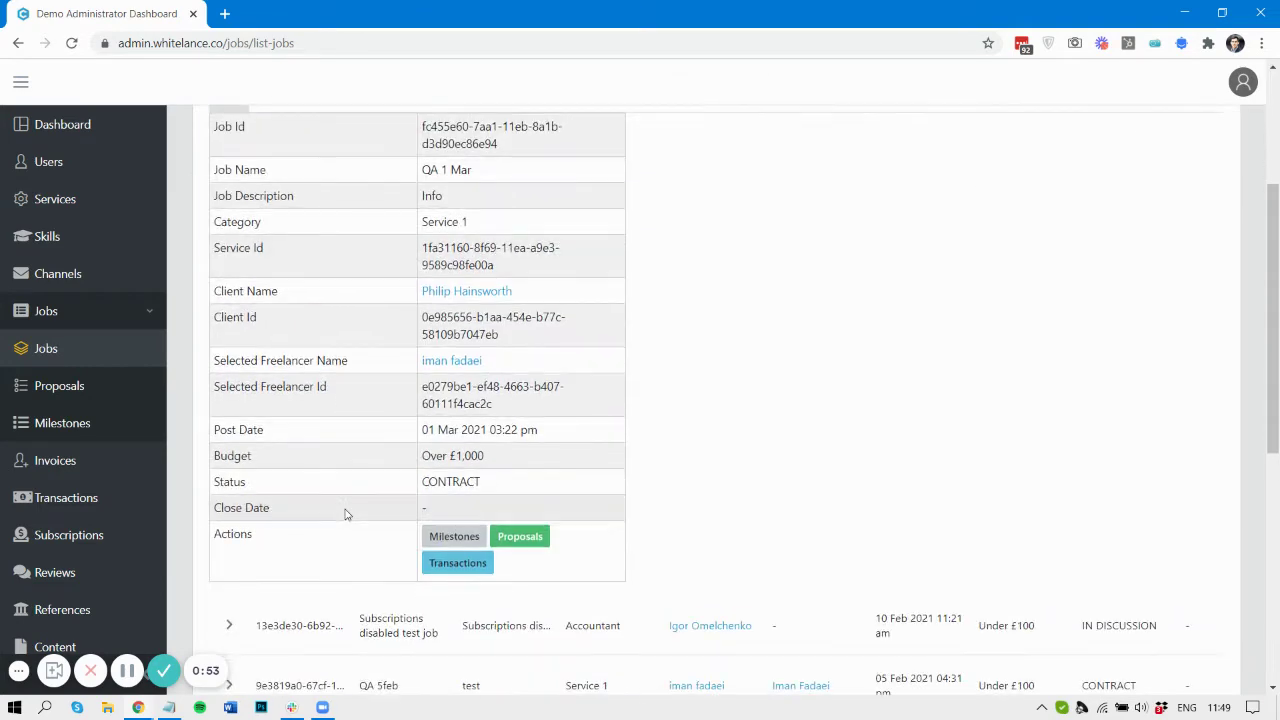
left_click(446, 537)
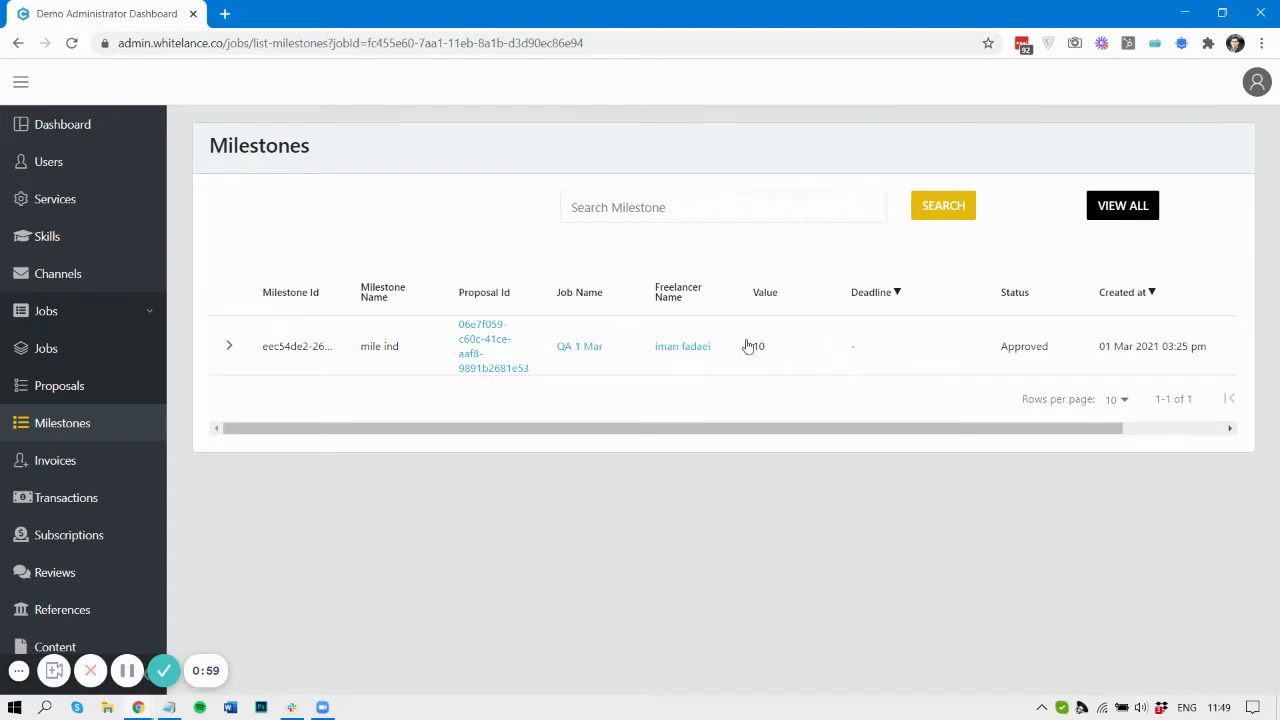
Step: Open the transactions of the "mile ind" milestone and highlight the milestoneId filter in the page address
scroll(830, 388, "right", 3)
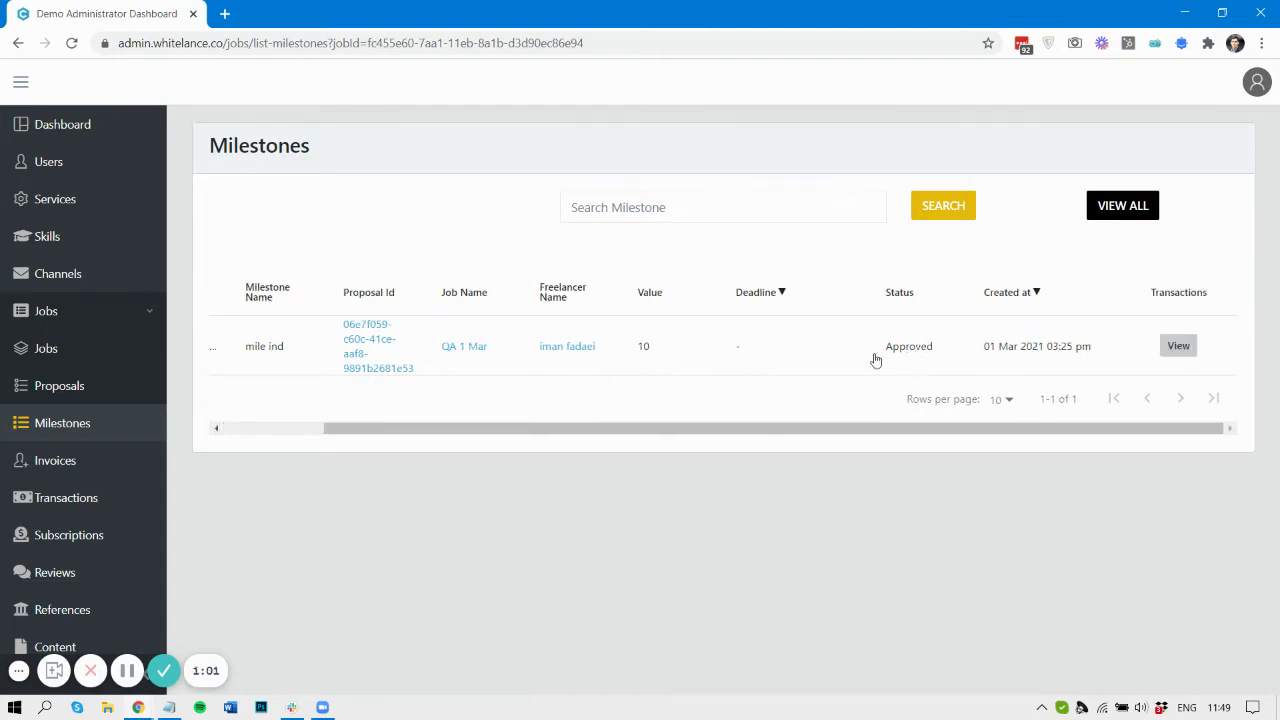
left_click(1179, 346)
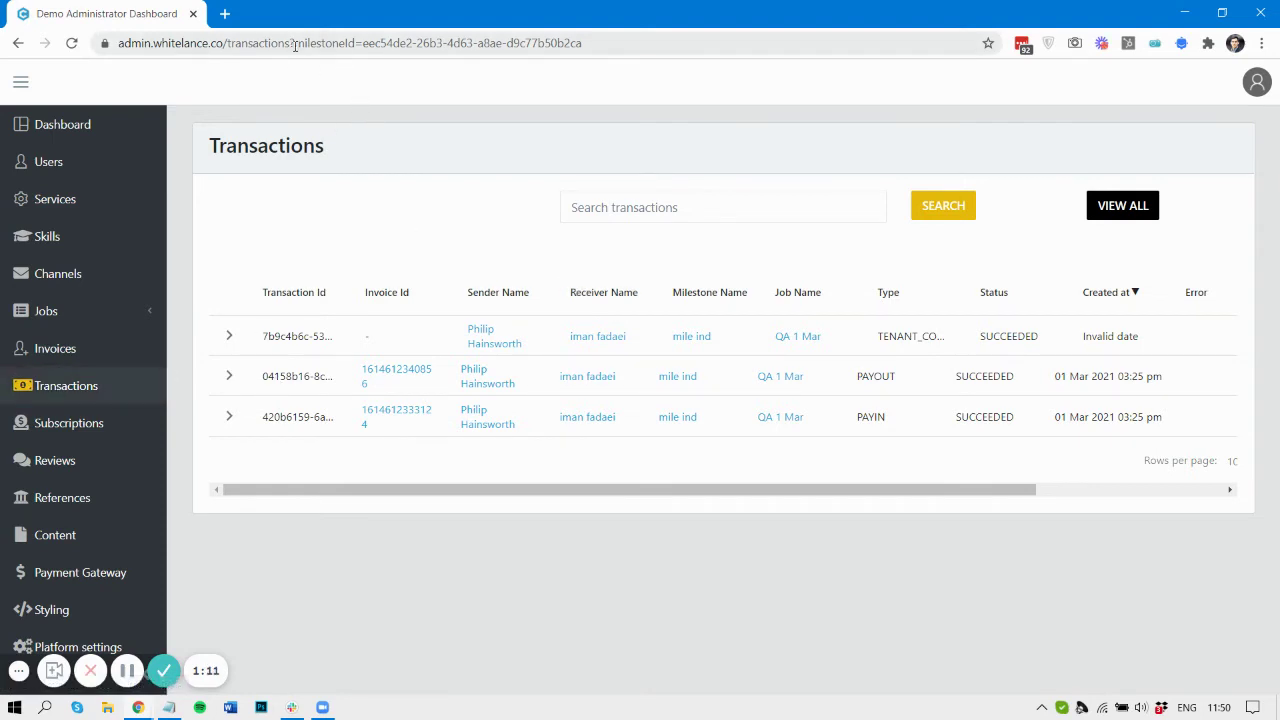
left_click_drag(293, 43, 600, 88)
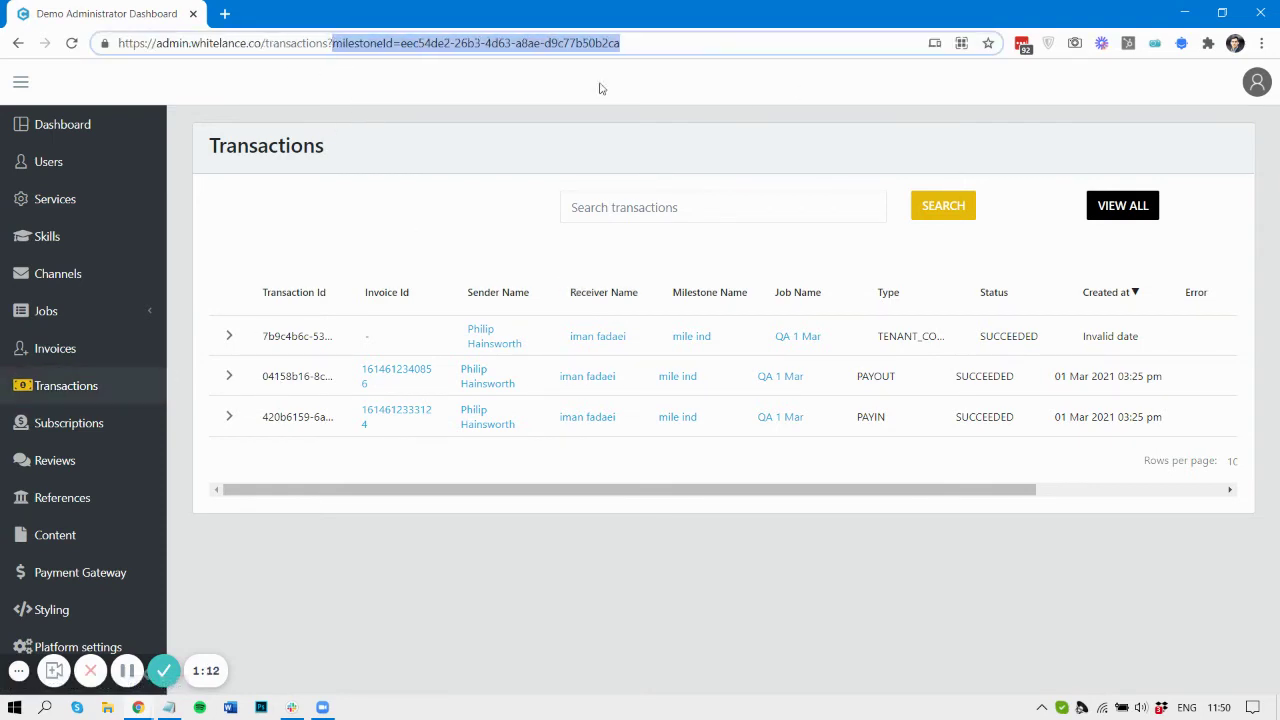
left_click(340, 218)
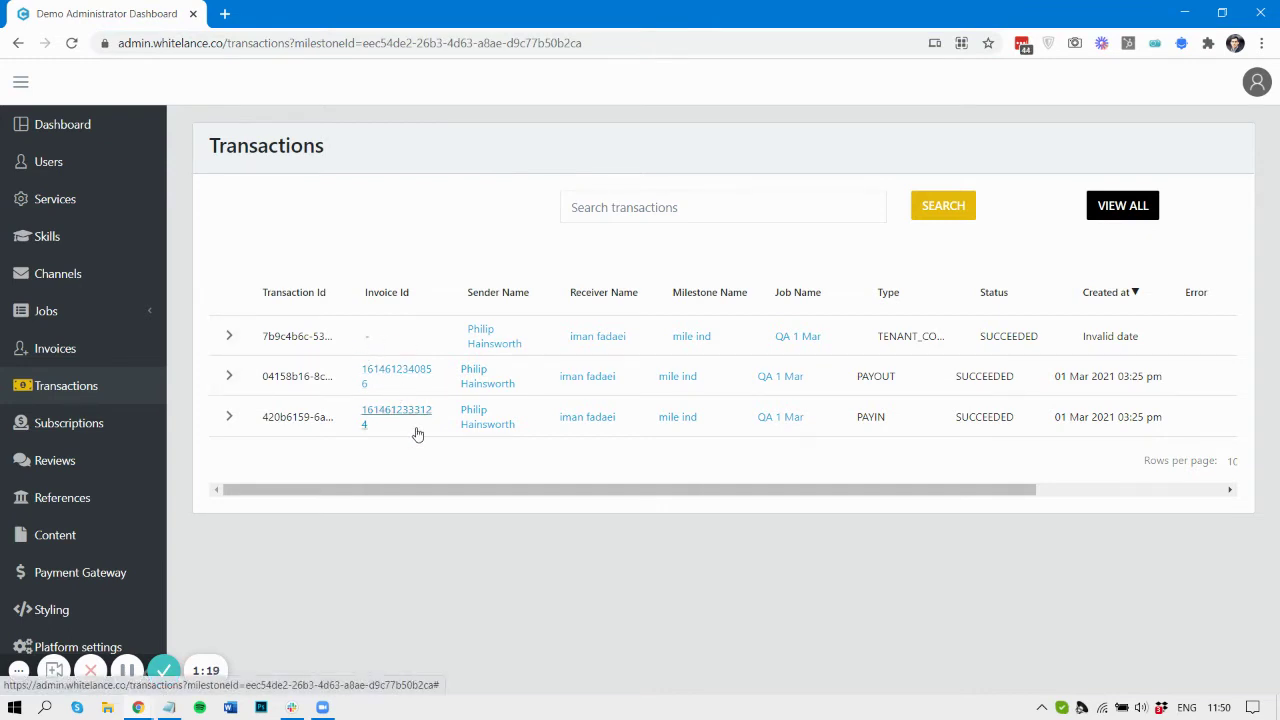
Step: Expand the PAYIN transaction, review its details through to the total, and open it in Stripe
left_click(229, 416)
scroll(360, 537, "down", 3)
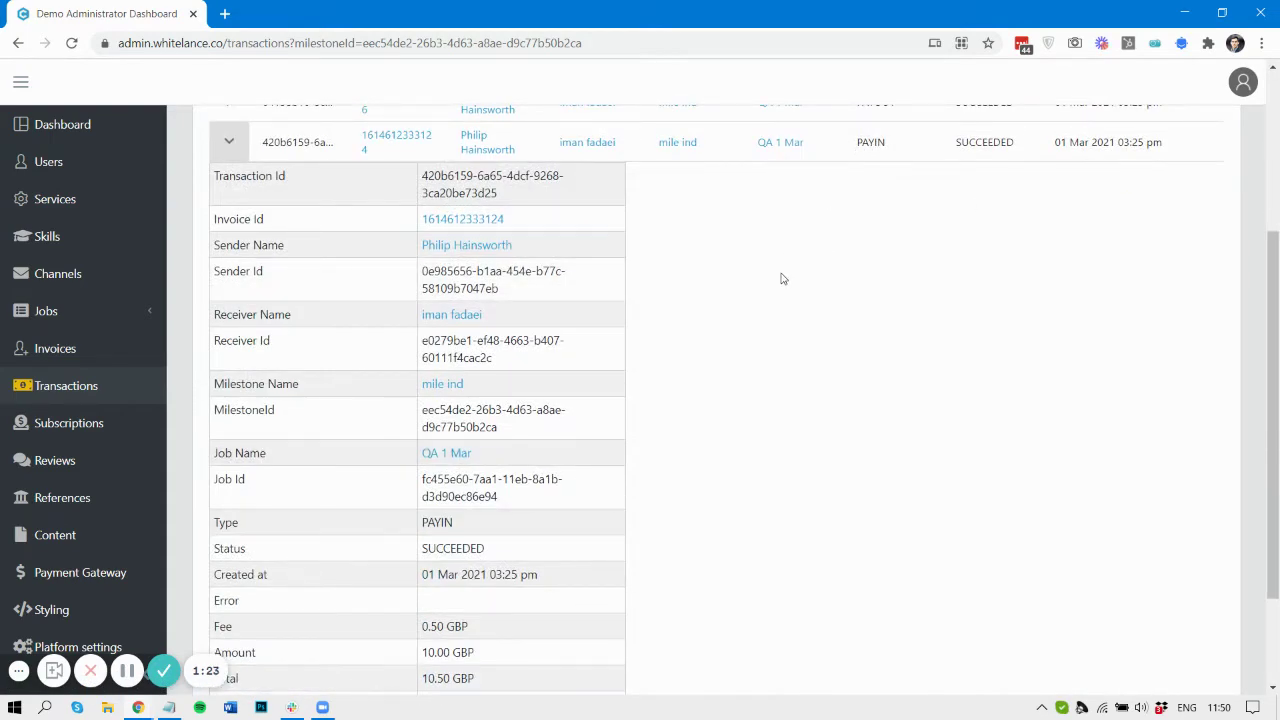
scroll(783, 279, "down", 1)
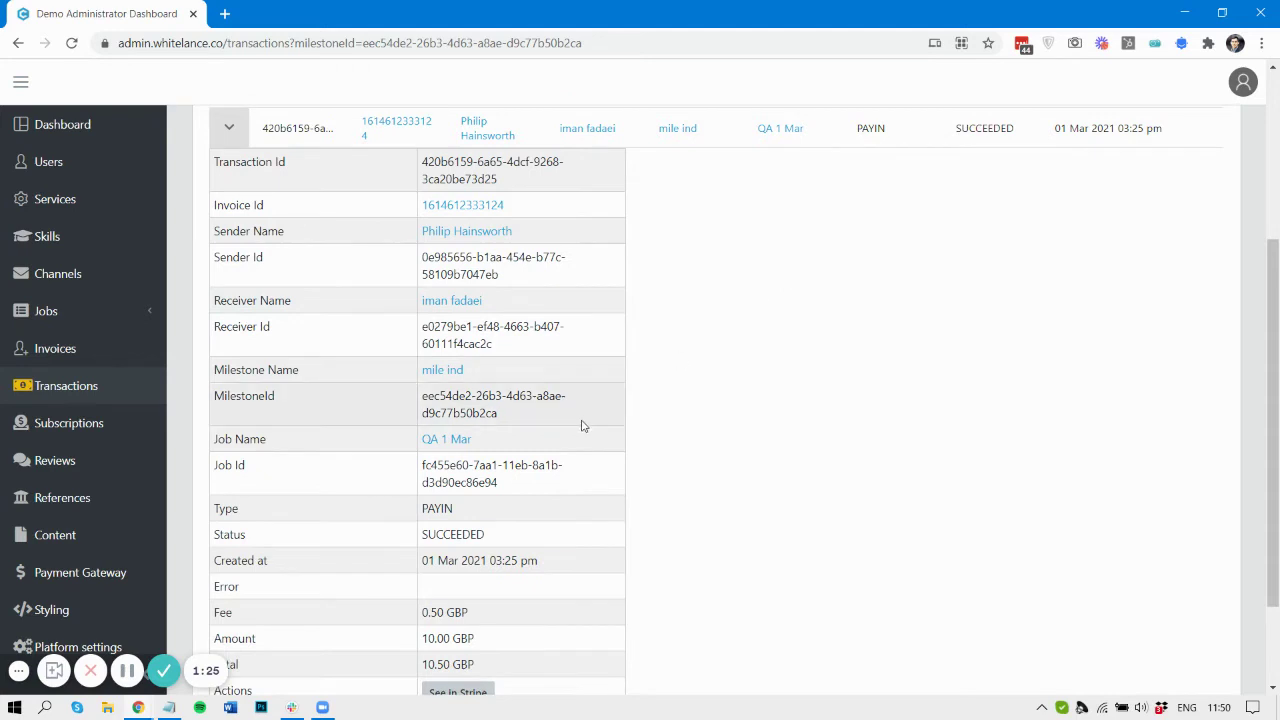
scroll(586, 423, "down", 3)
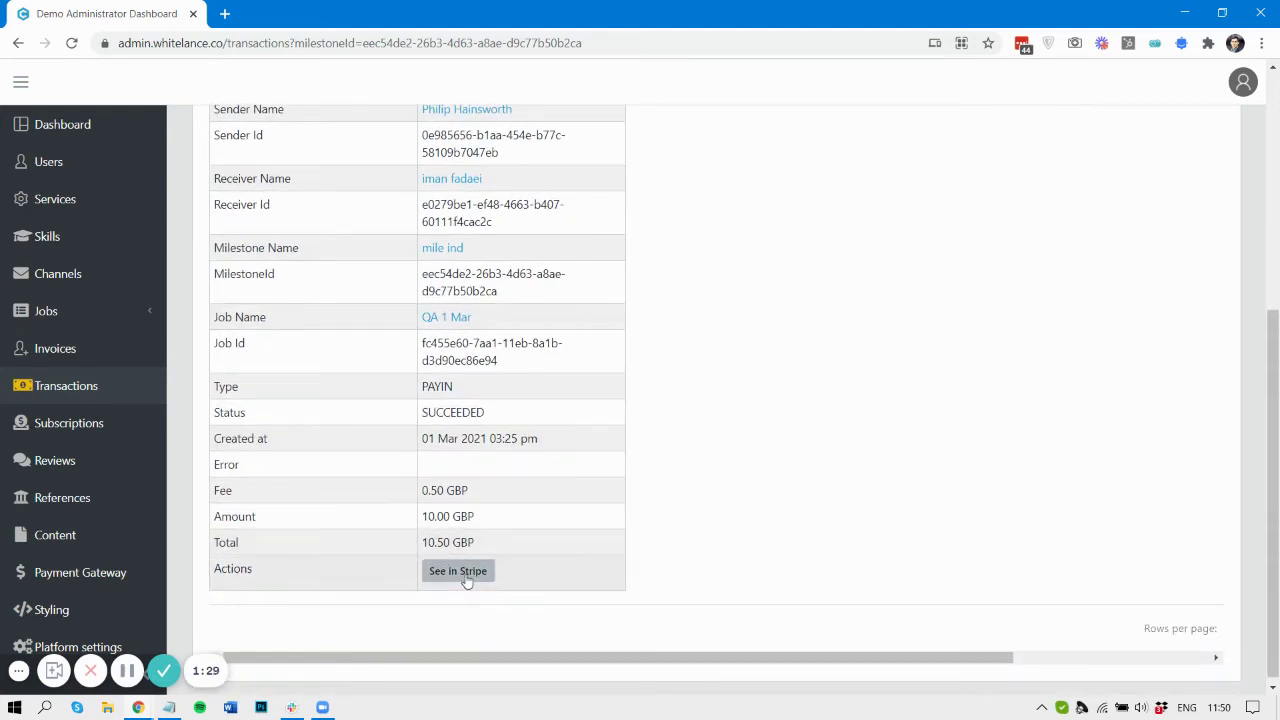
left_click(462, 574)
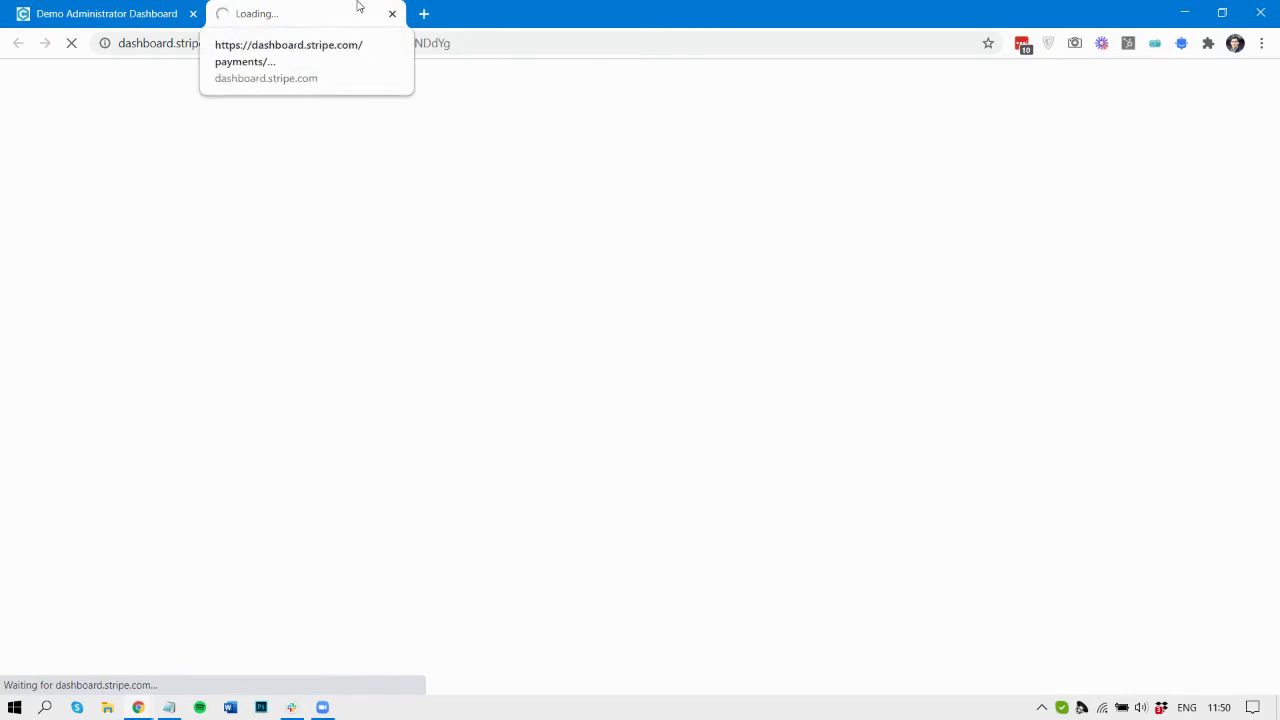
Step: Switch the Stripe dashboard to the Whitelance account
left_click(94, 92)
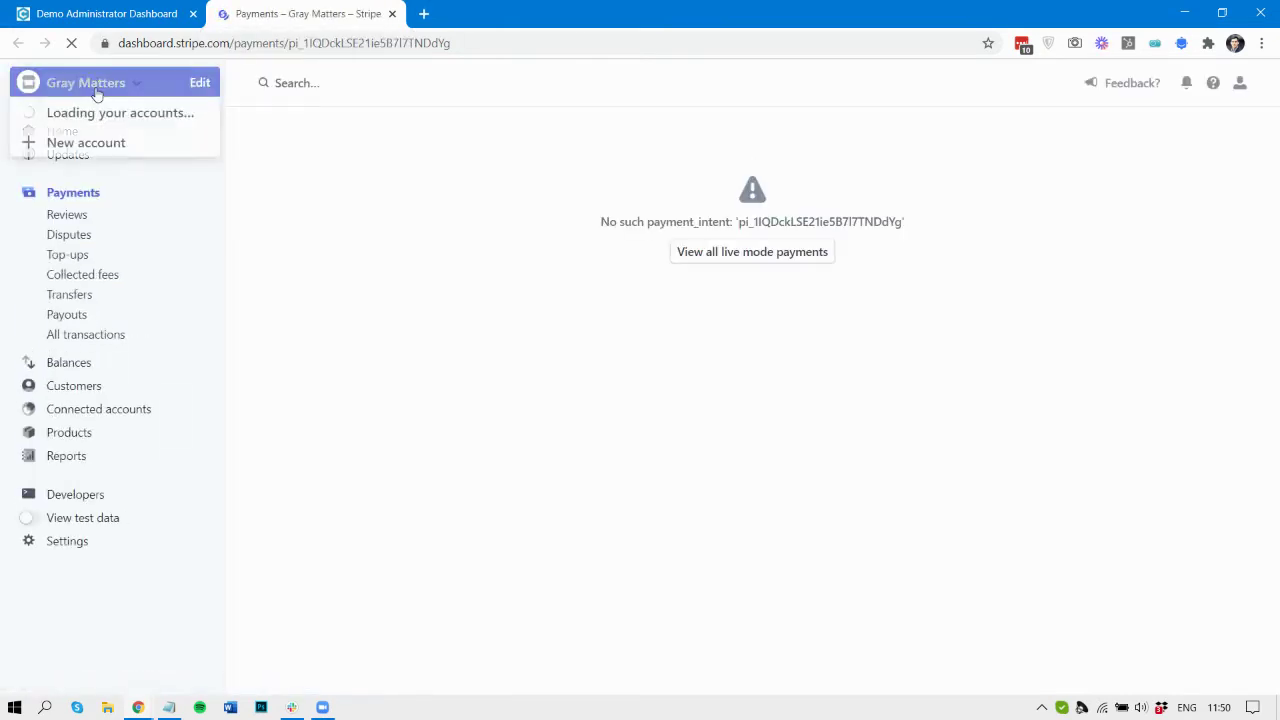
scroll(91, 268, "down", 3)
left_click(91, 258)
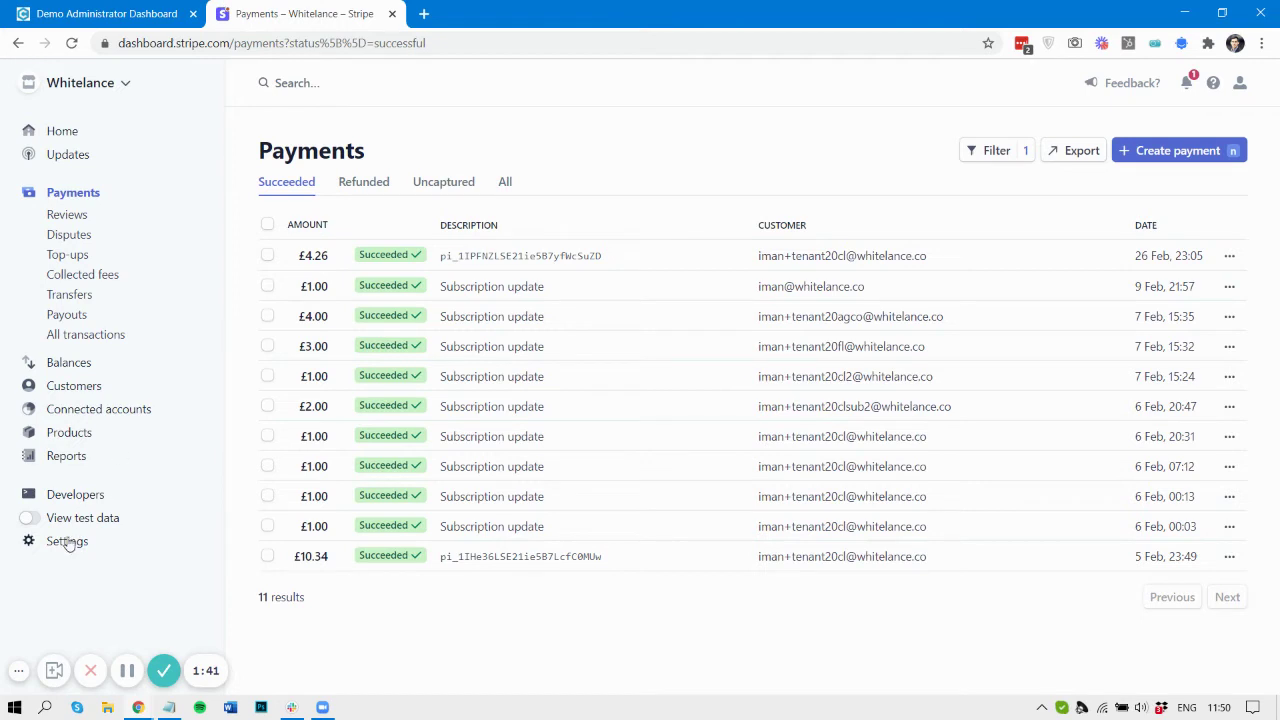
Step: Turn on Stripe's test data and view the linked PAYIN payment in test mode
left_click(30, 517)
left_click(78, 8)
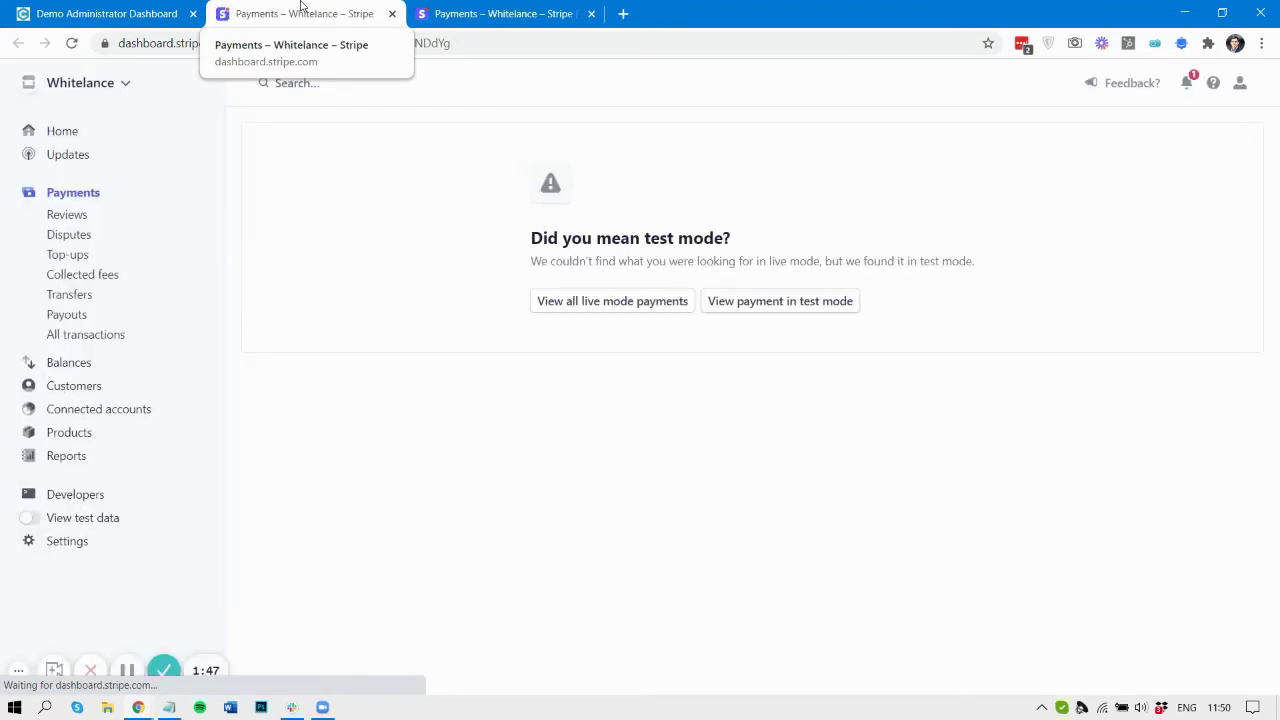
left_click(766, 310)
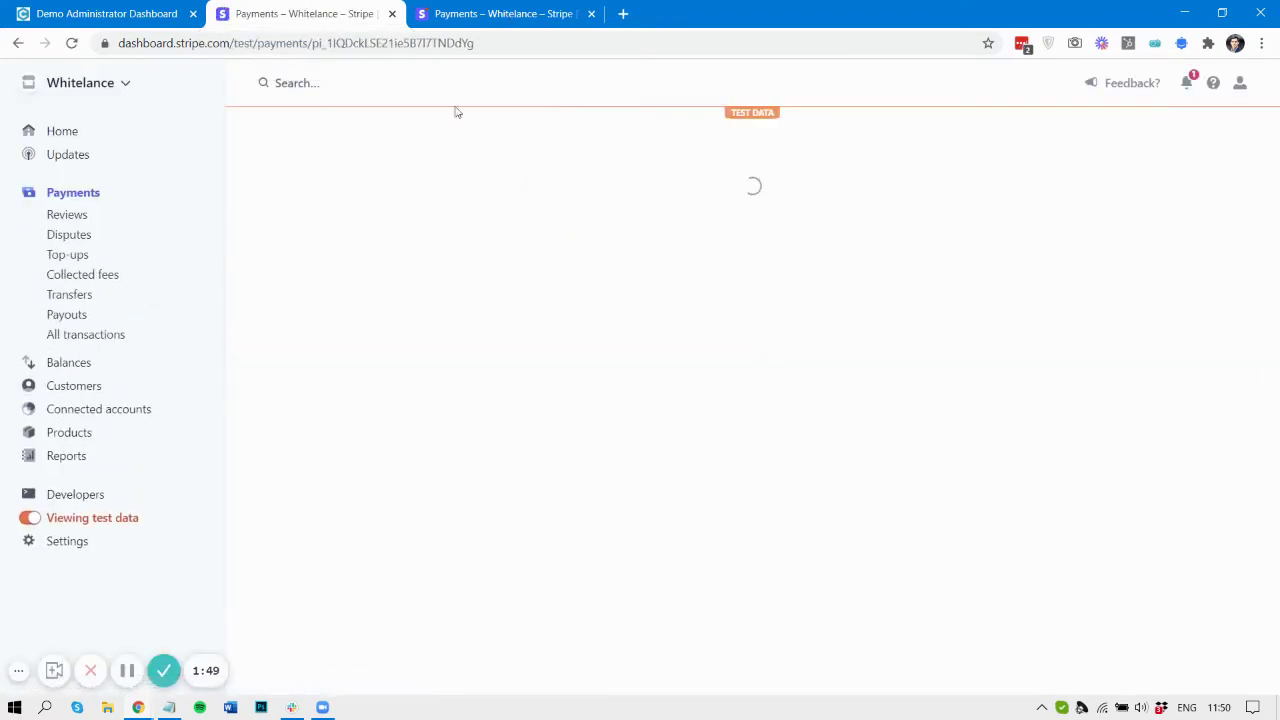
Step: Return to the admin dashboard's transactions, collapse the PAYIN details and check the PAYOUT transaction's details
left_click(183, 7)
scroll(191, 306, "up", 5)
left_click(230, 418)
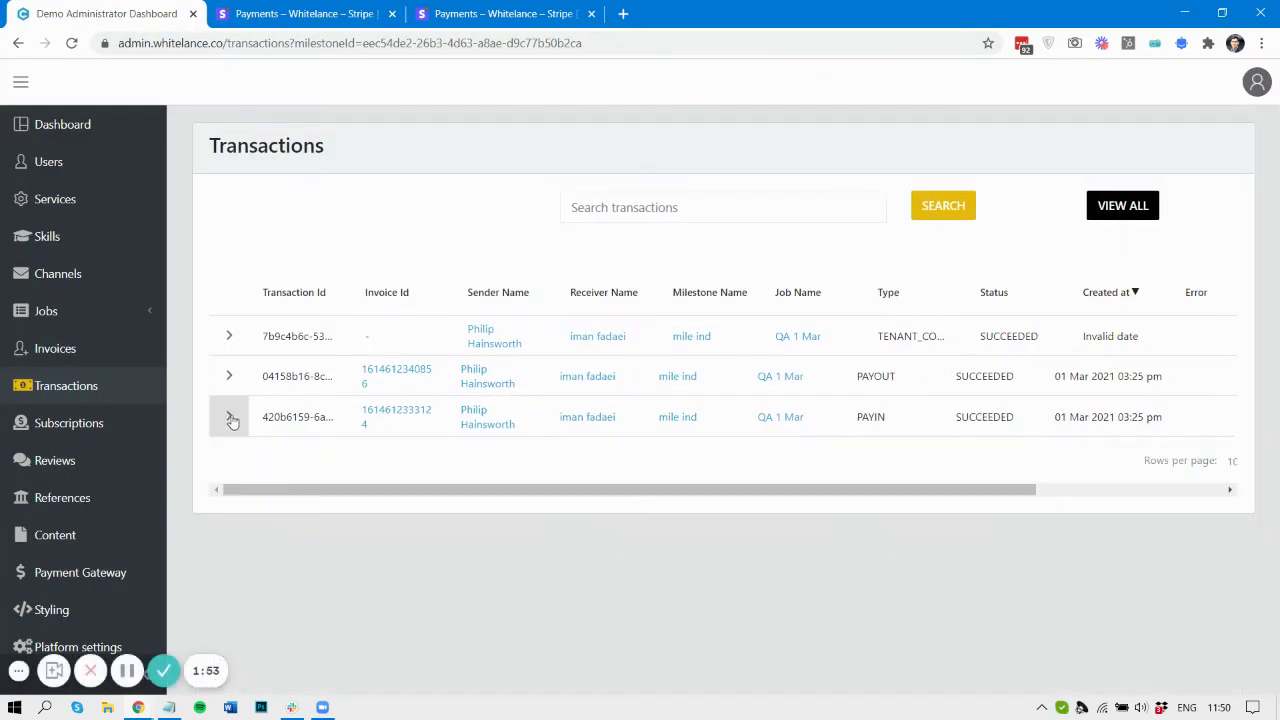
left_click(228, 377)
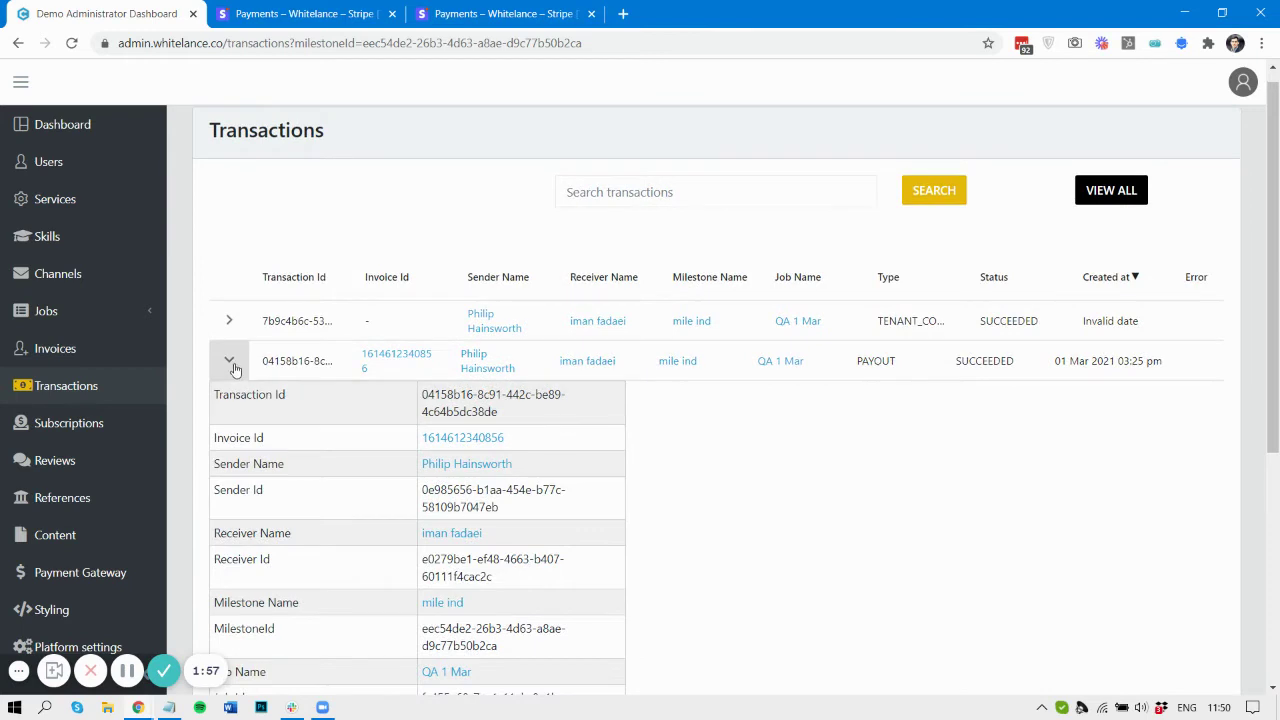
left_click(233, 372)
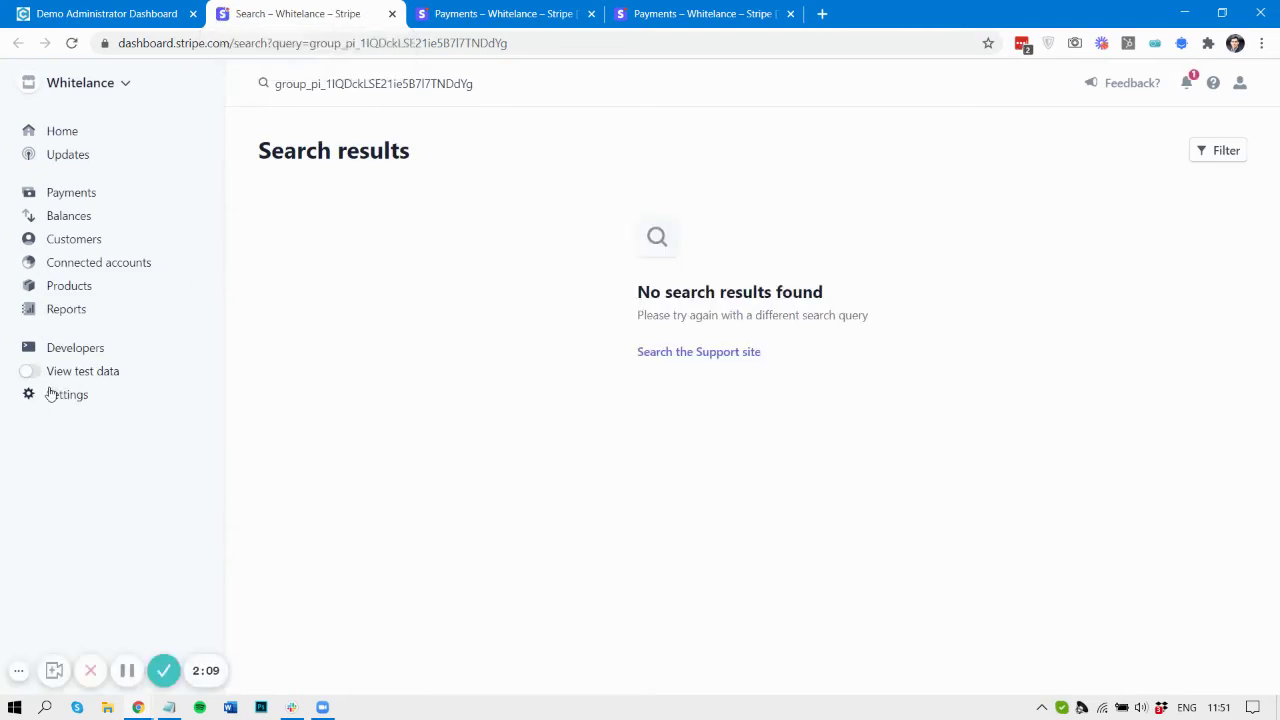
Step: Show test data for the Stripe payment group search and check the succeeded test payments list
left_click(29, 374)
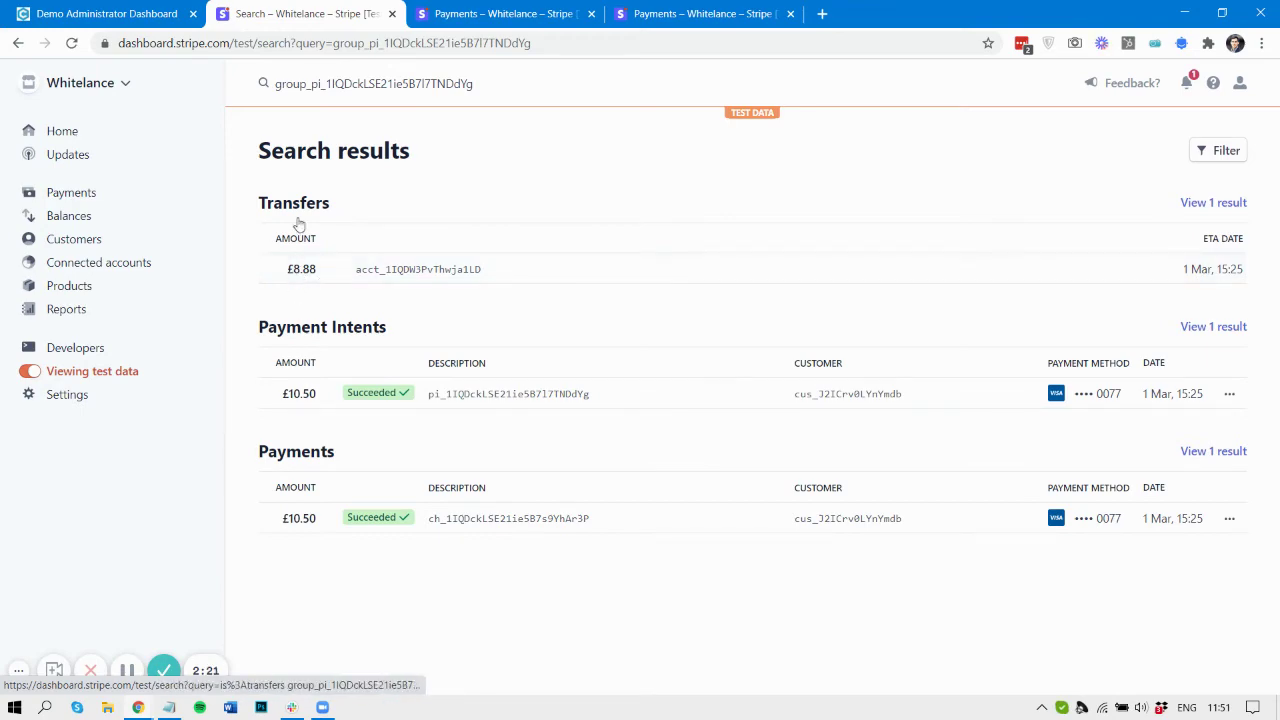
left_click(664, 8)
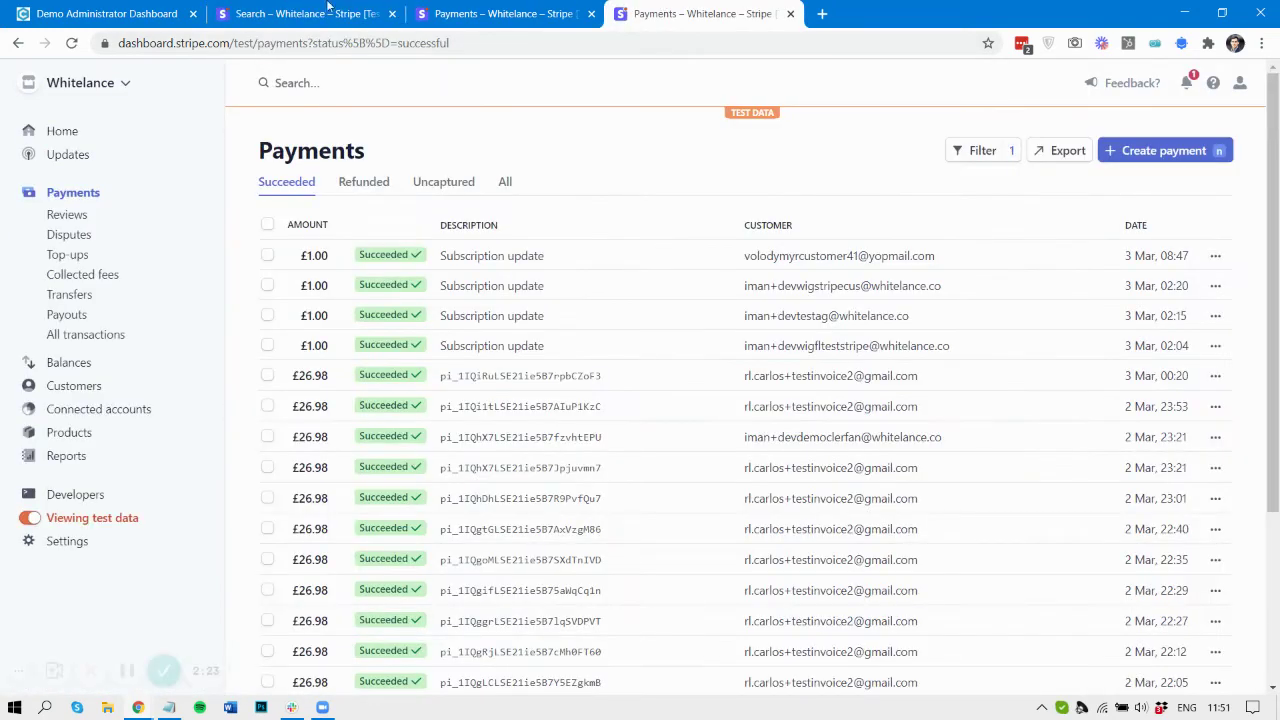
left_click(294, 8)
Step: Return to the admin dashboard, expand the TENANT_COMMISSION transaction's details and highlight its total
left_click(118, 8)
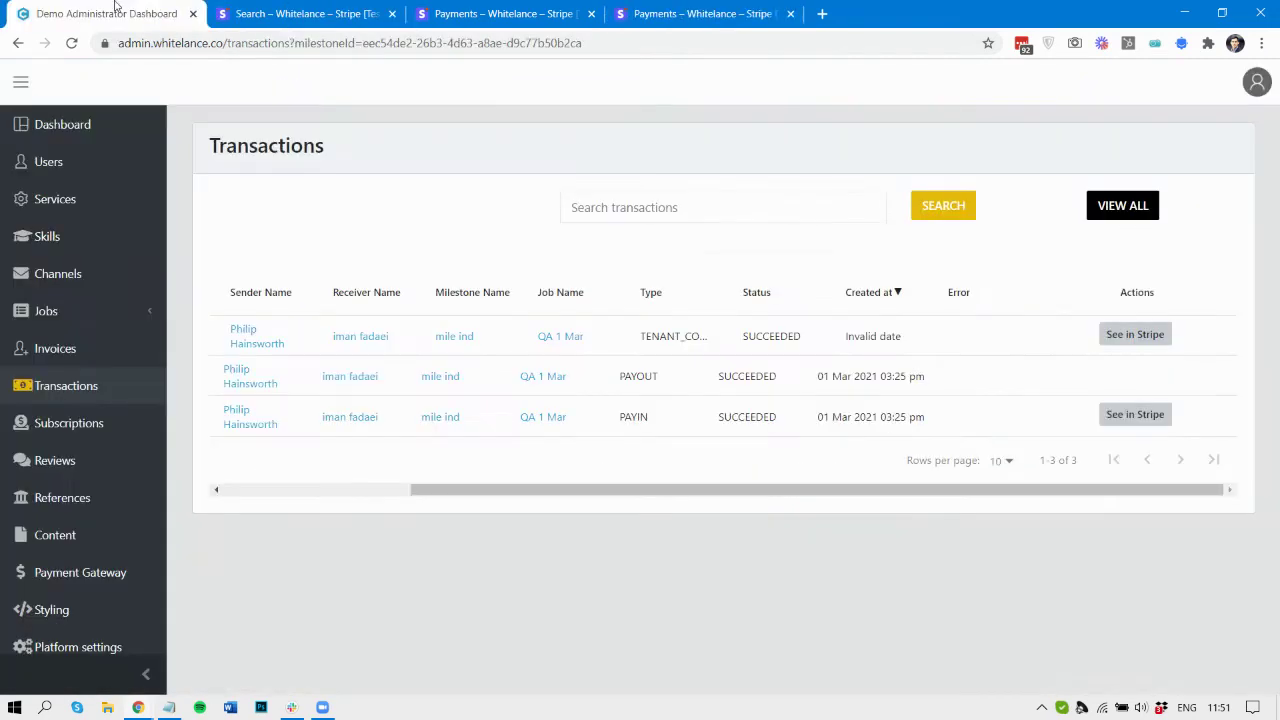
scroll(252, 345, "left", 3)
left_click(229, 336)
scroll(334, 549, "down", 3)
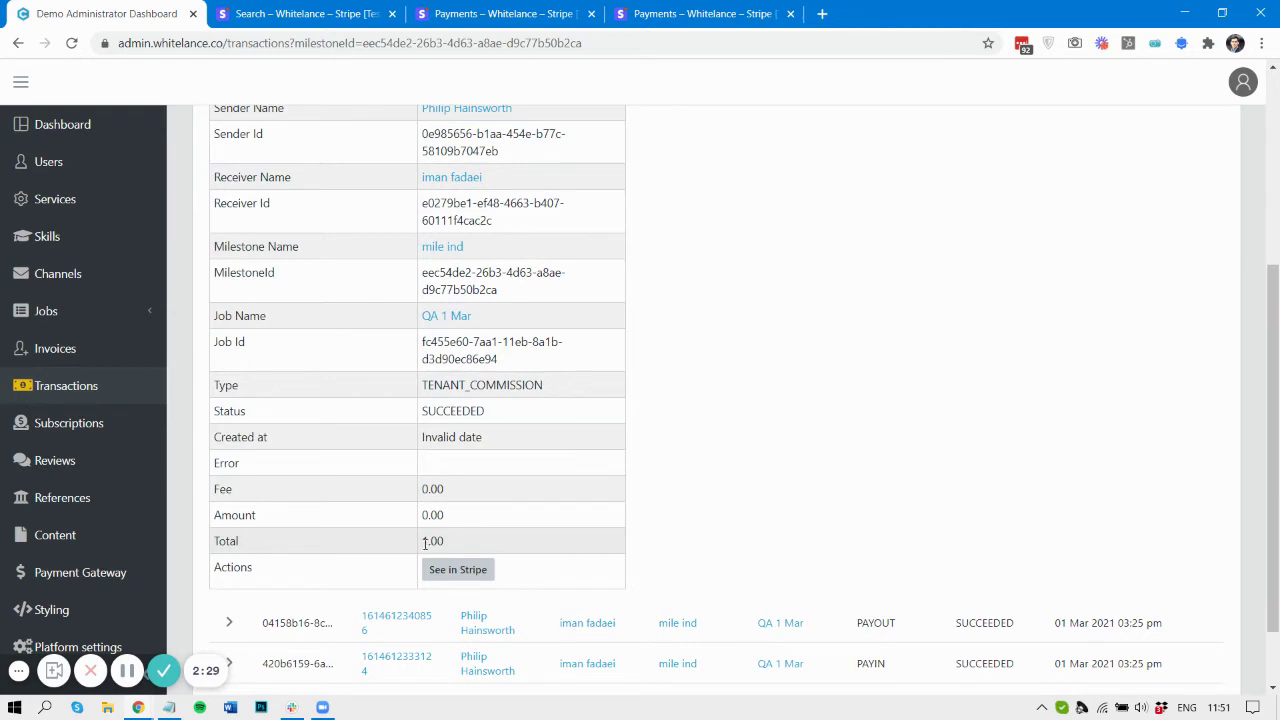
left_click_drag(425, 543, 453, 550)
scroll(453, 550, "down", 1)
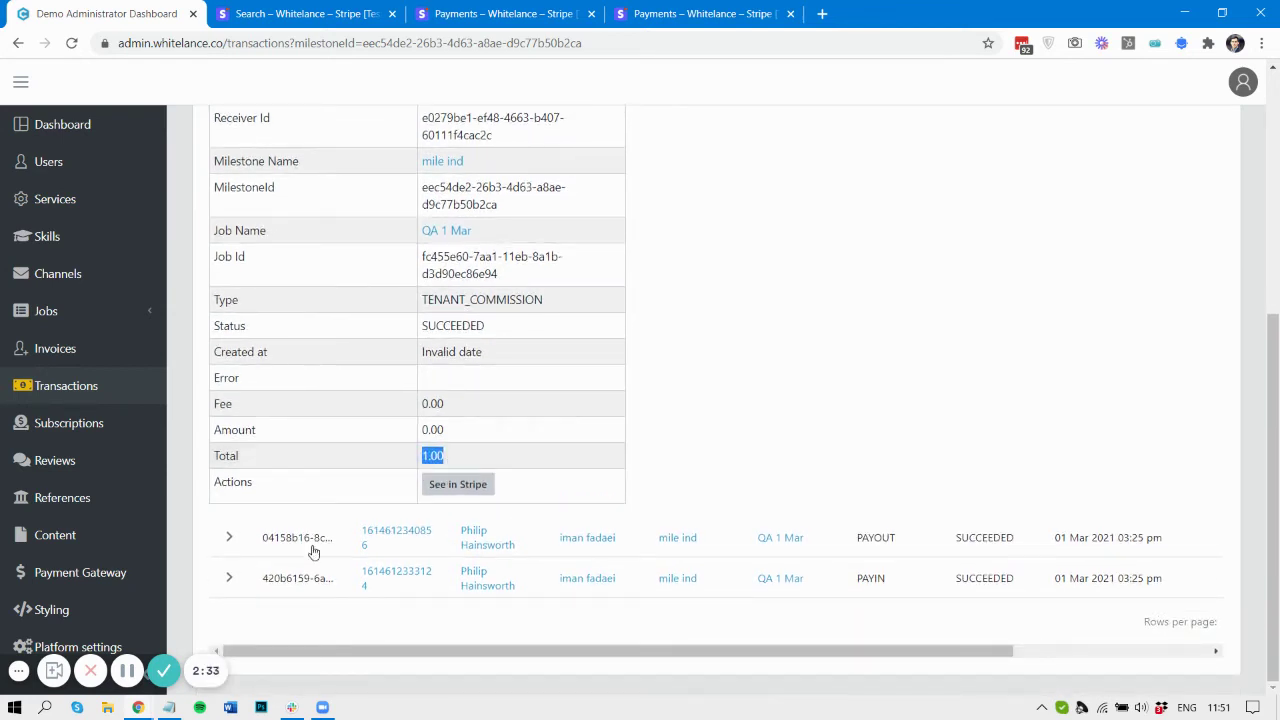
Step: Expand the PAYIN transaction's details and review its fee, amount and total alongside the TENANT_COMMISSION details
left_click(229, 577)
scroll(229, 571, "down", 2)
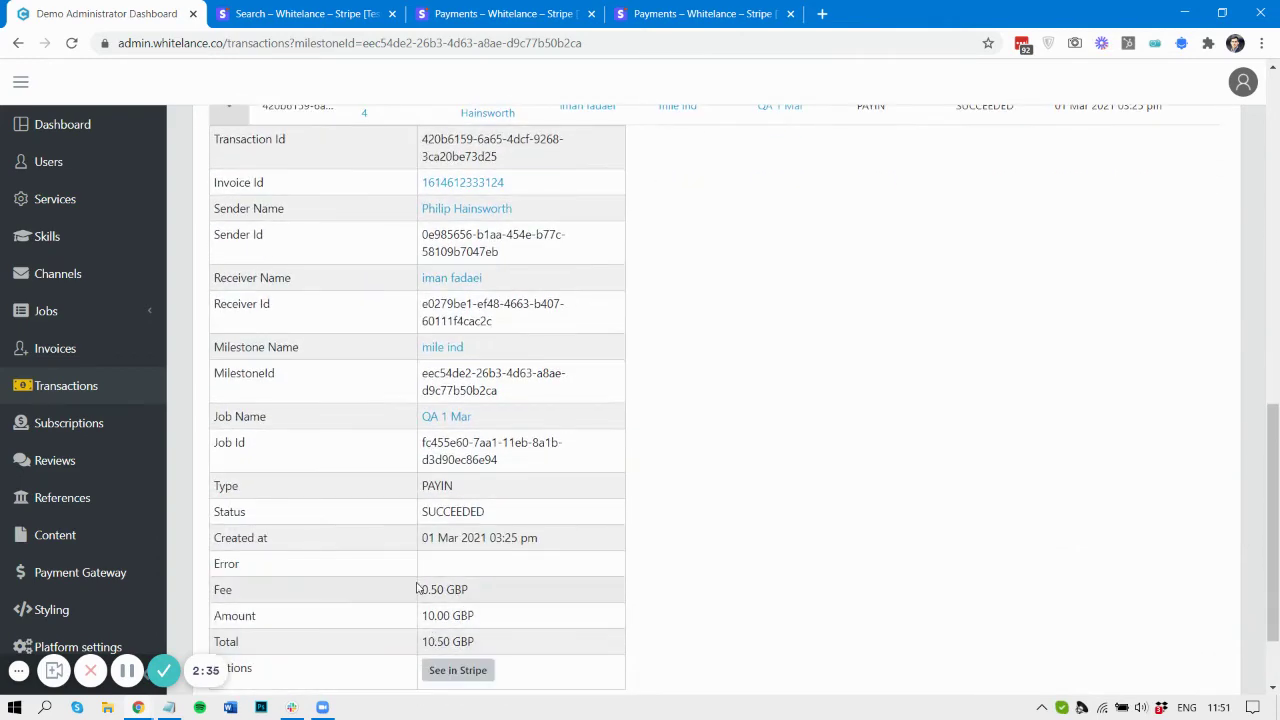
scroll(418, 590, "up", 6)
scroll(408, 665, "down", 1)
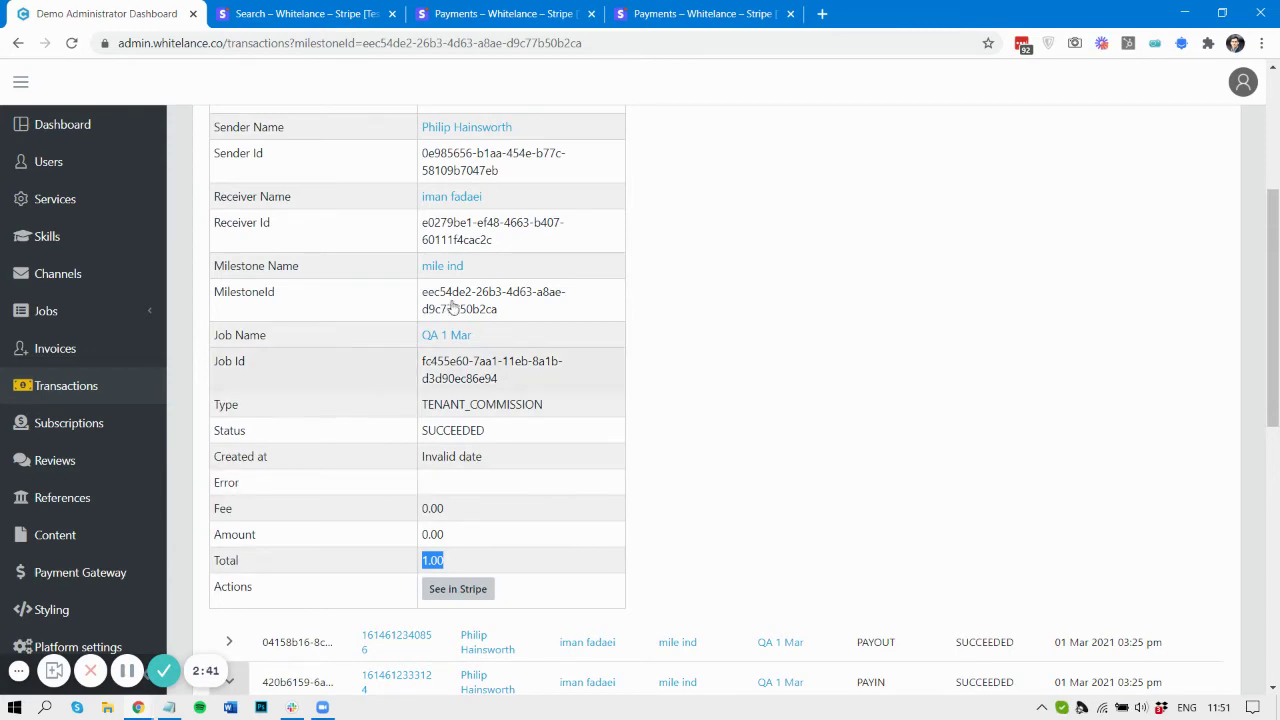
Step: Check the succeeded test payments and the payment group search results in Stripe, and return to the admin dashboard
left_click(768, 6)
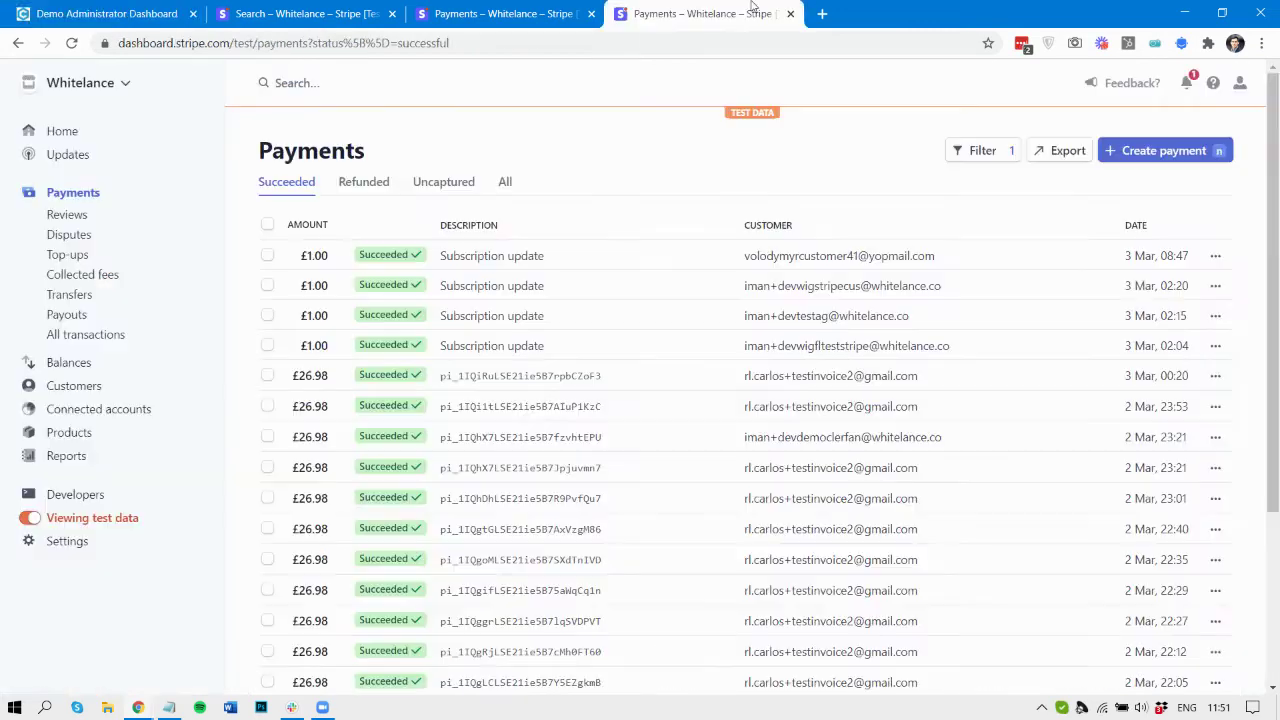
left_click(303, 13)
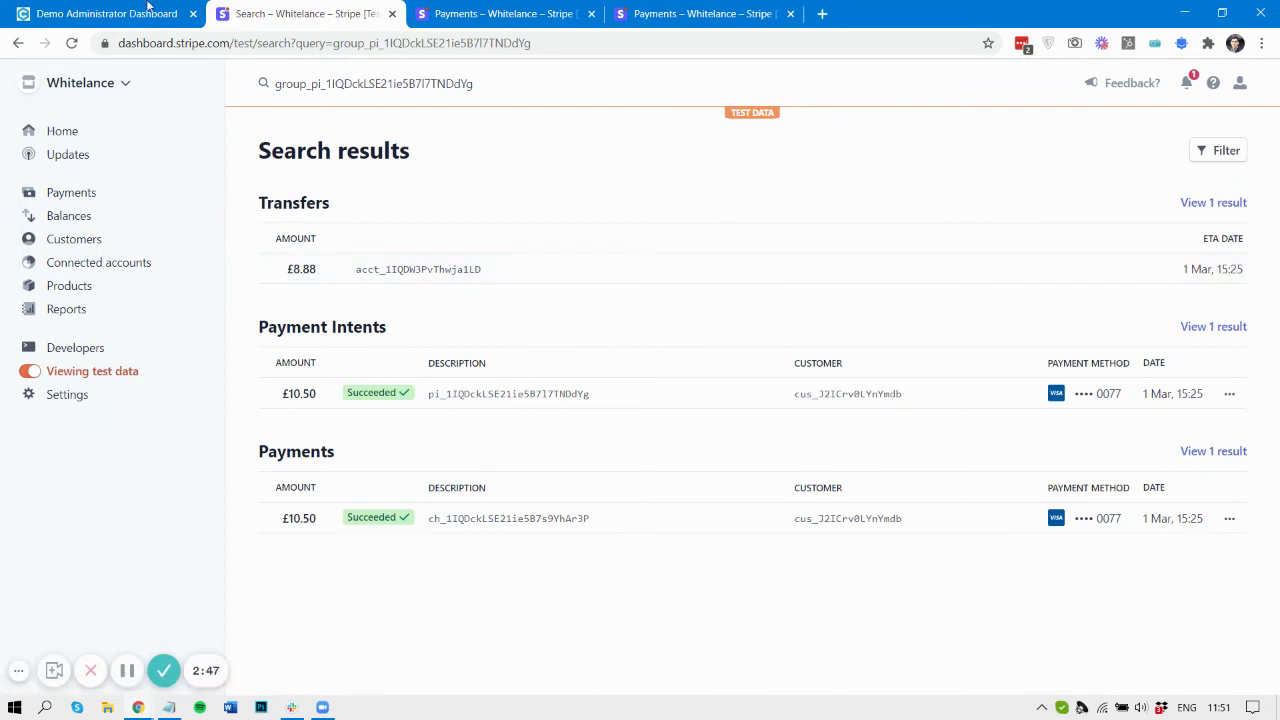
left_click(105, 13)
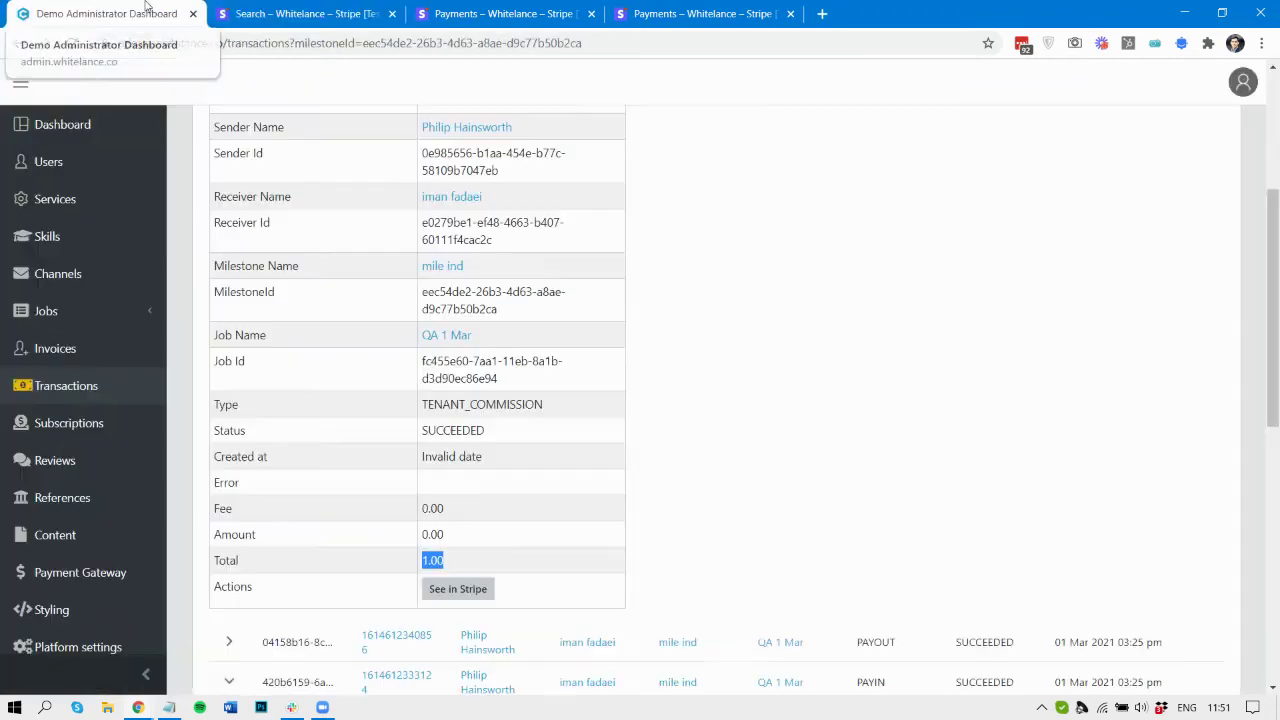
Step: Open the jobs list, expand the QA 1 Mar job's details and view its milestones
left_click(50, 311)
left_click(60, 360)
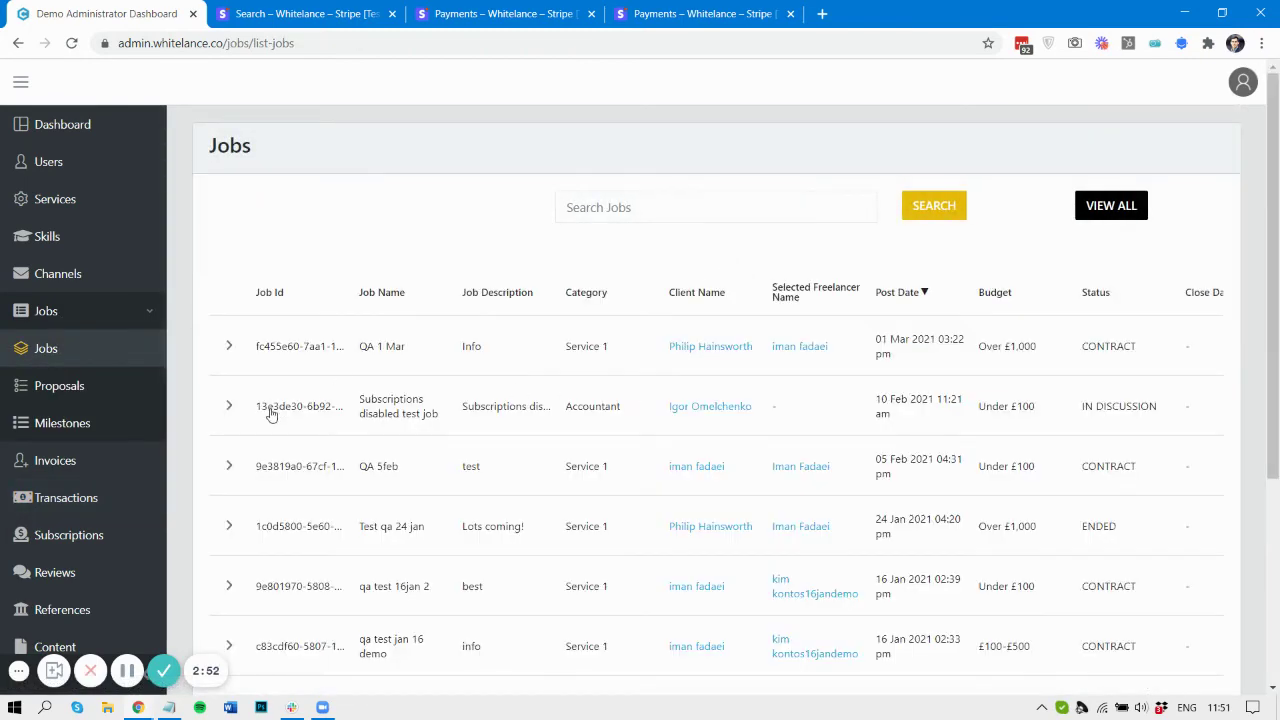
left_click(268, 365)
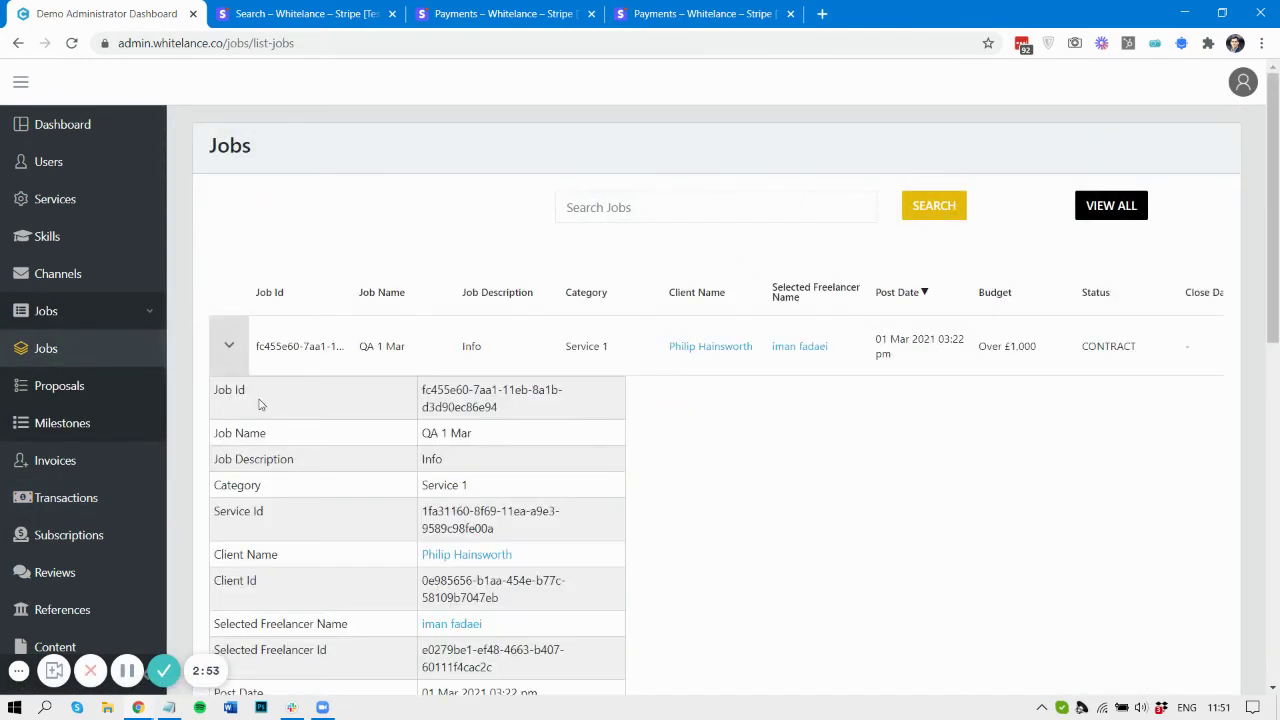
scroll(330, 465, "down", 3)
left_click(455, 489)
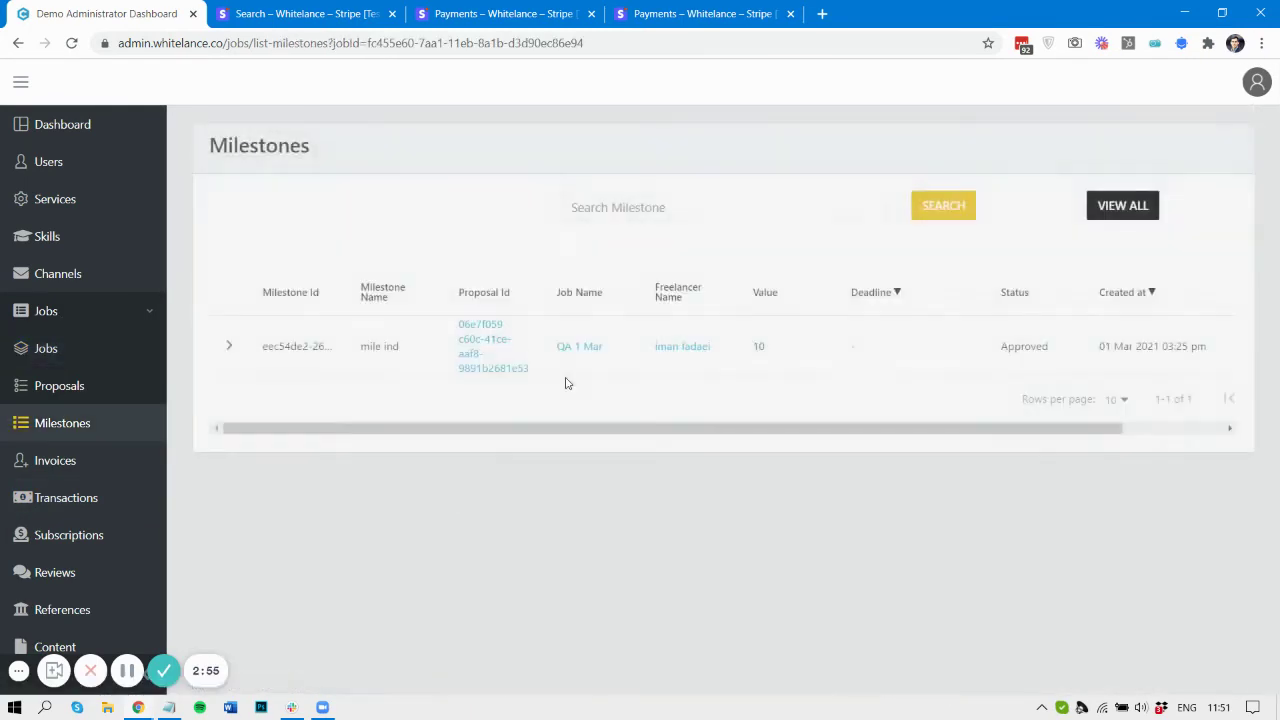
Step: View the mile ind milestone's transactions and expand the TENANT_COMMISSION details through to the Stripe link
left_click(1178, 346)
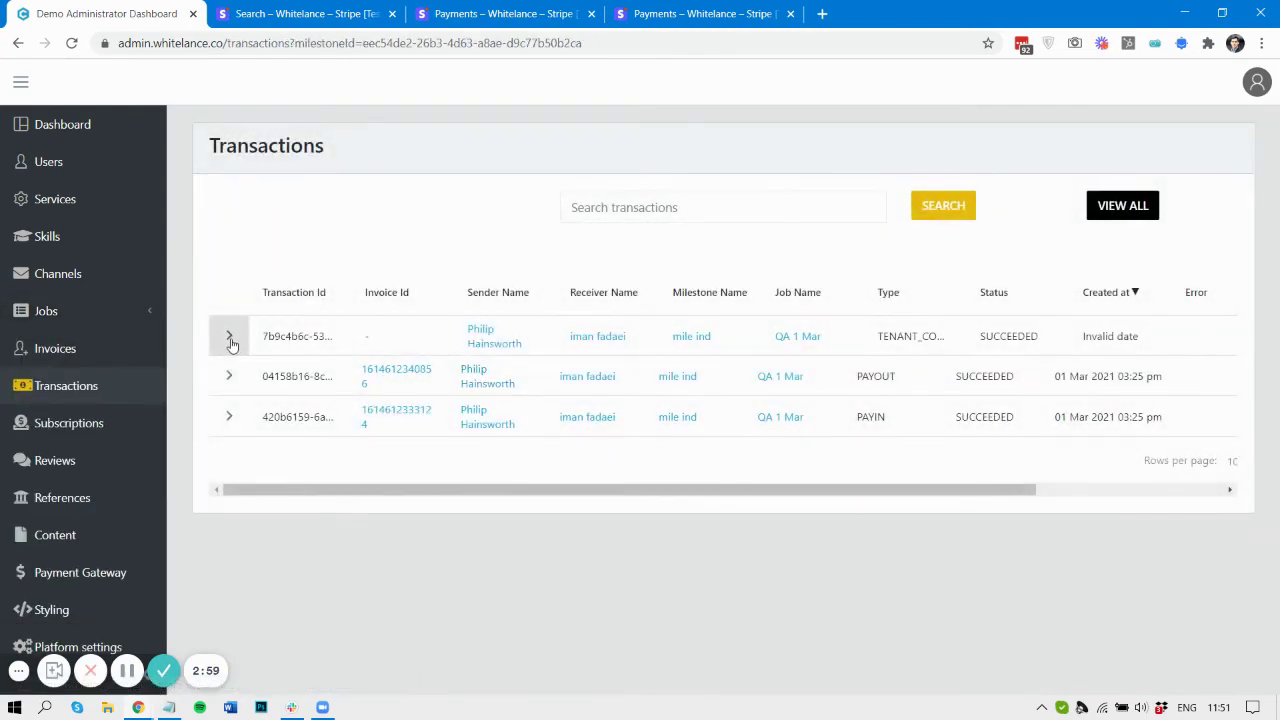
left_click(229, 340)
scroll(450, 460, "down", 5)
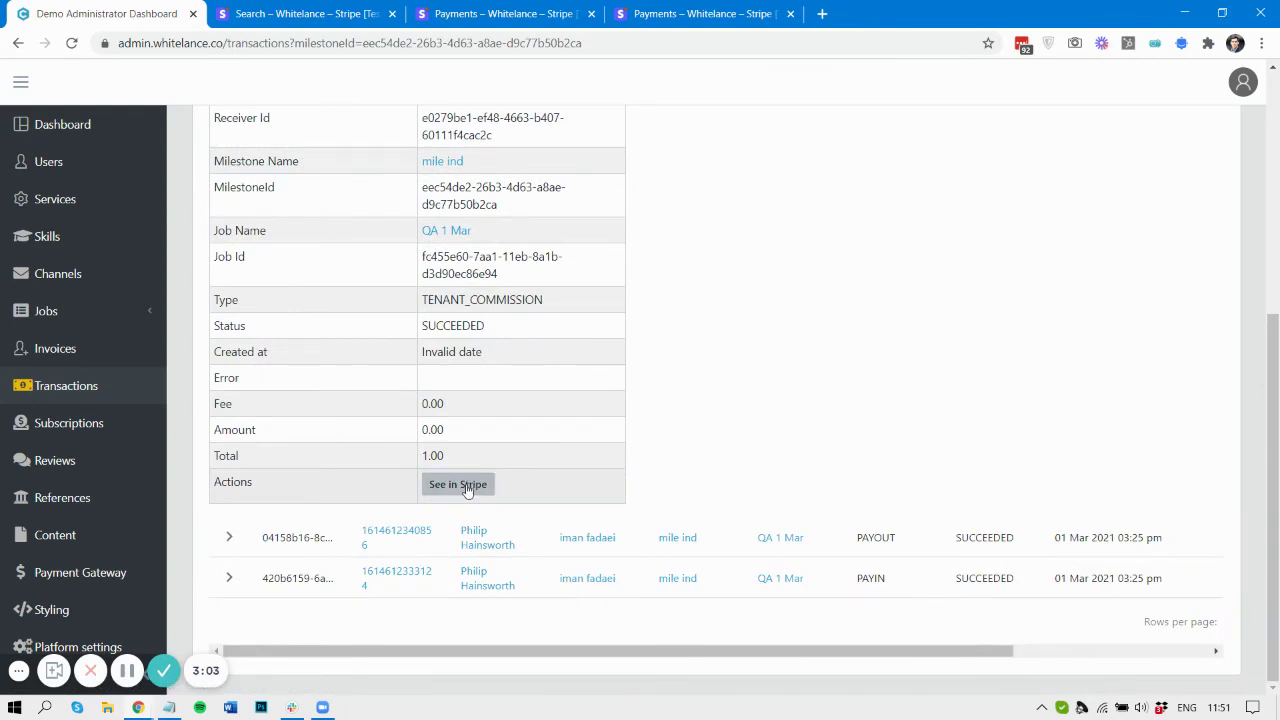
Step: Open the proposals list and sort the proposals by status in ascending order
left_click(75, 311)
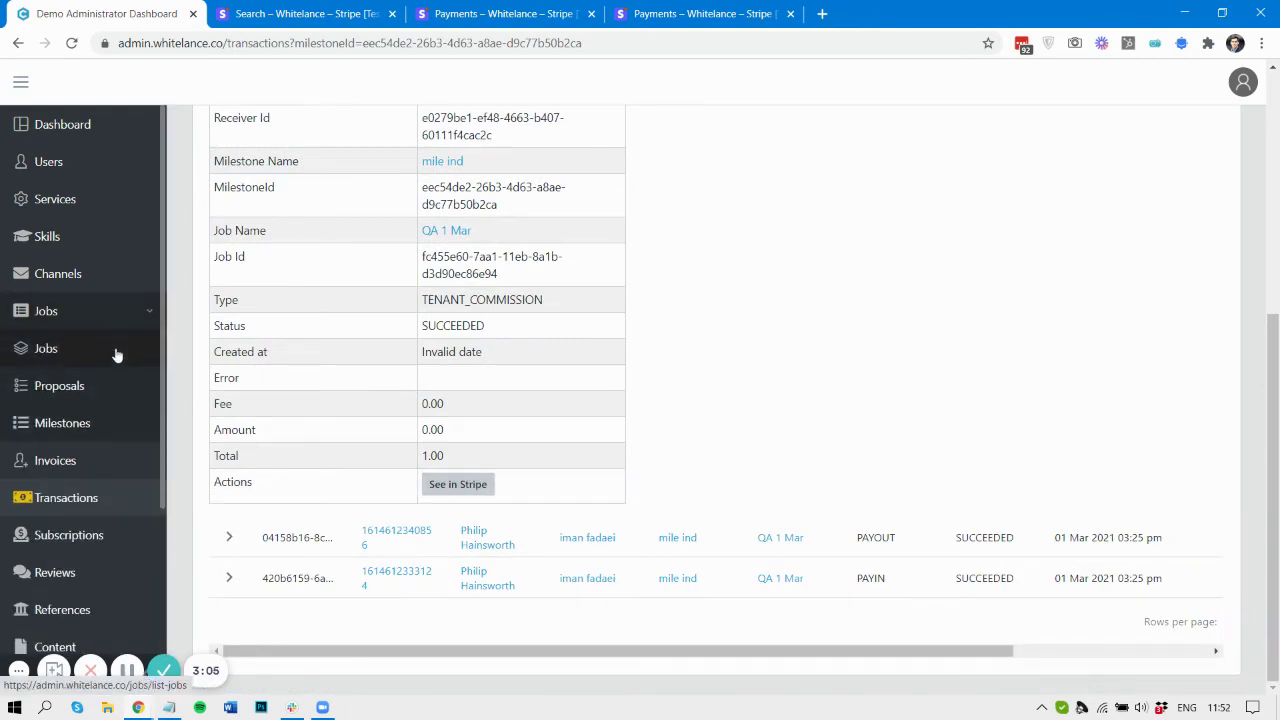
left_click(52, 390)
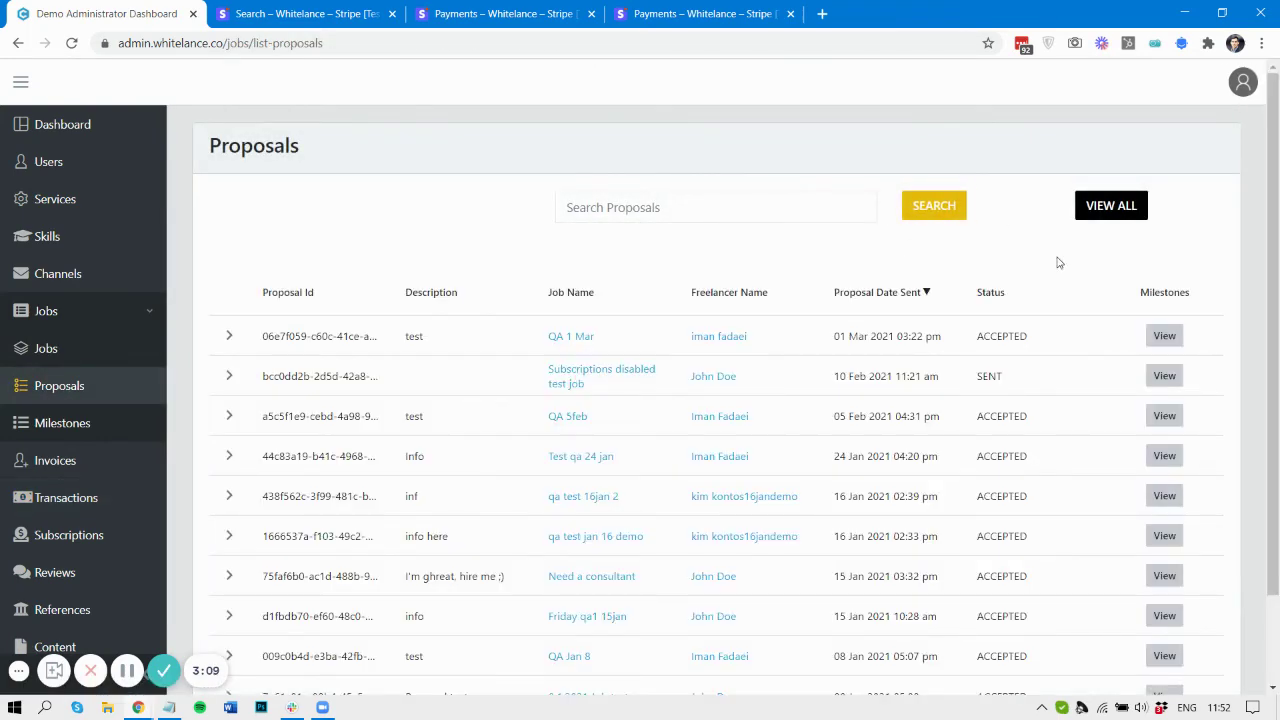
left_click(998, 294)
left_click(996, 294)
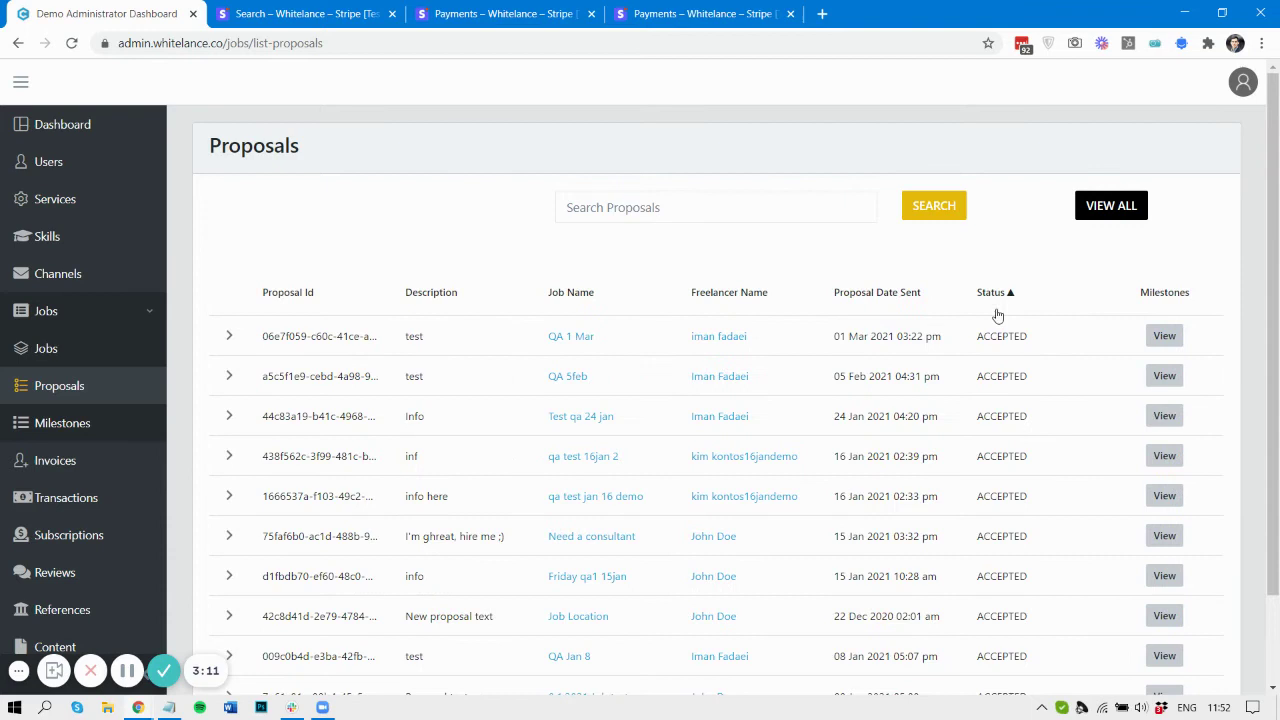
Step: Open the invoices list, review the DEMO $ mile ind invoice's details, collapse them and look over the remaining invoices
left_click(92, 460)
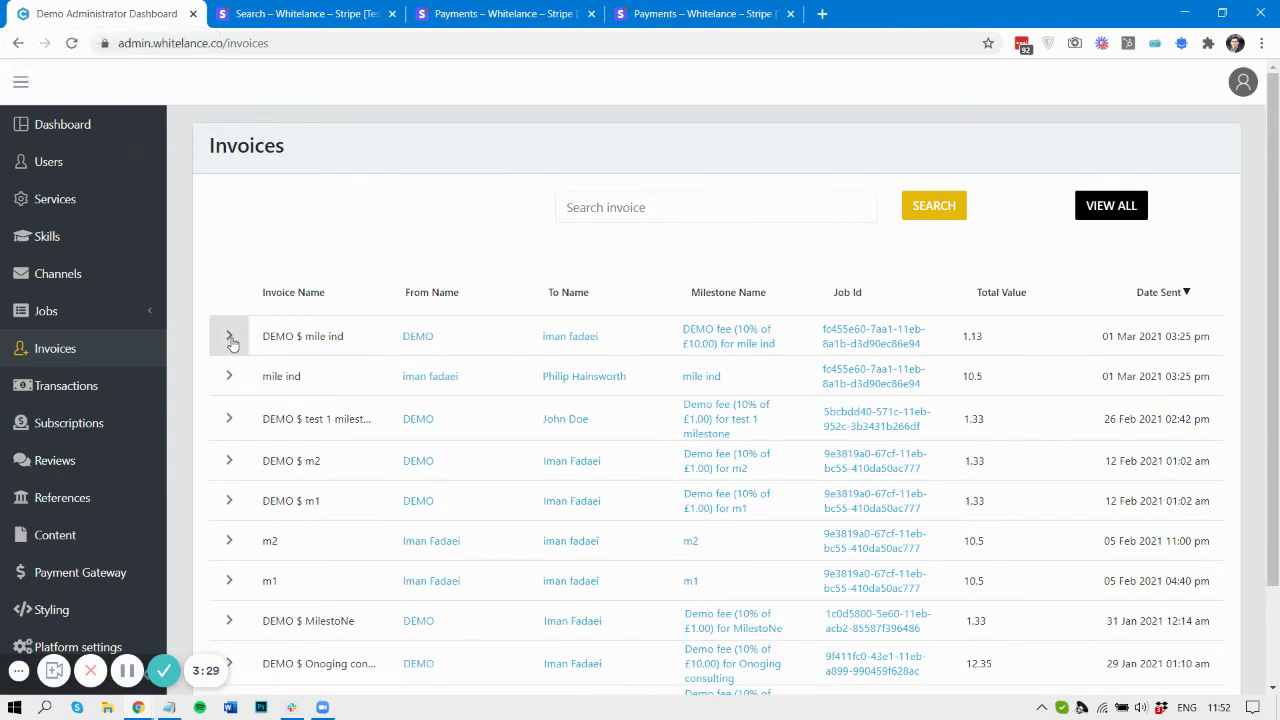
left_click(229, 338)
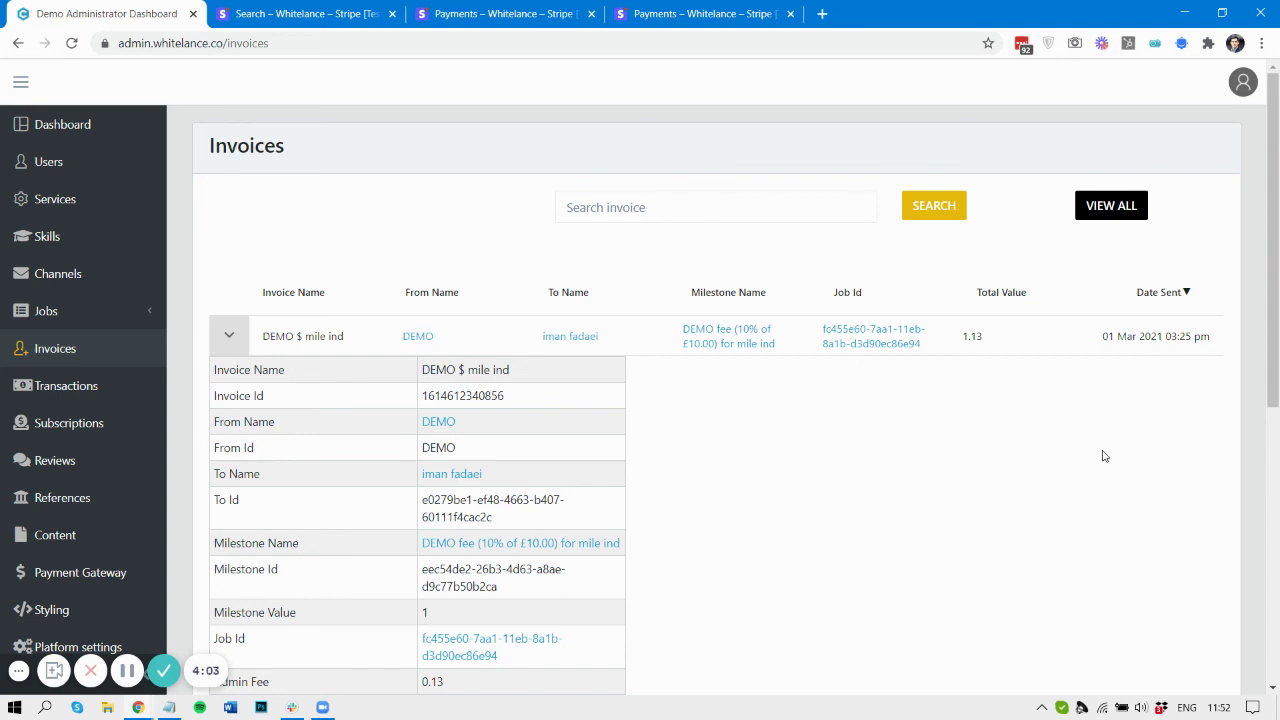
left_click(238, 332)
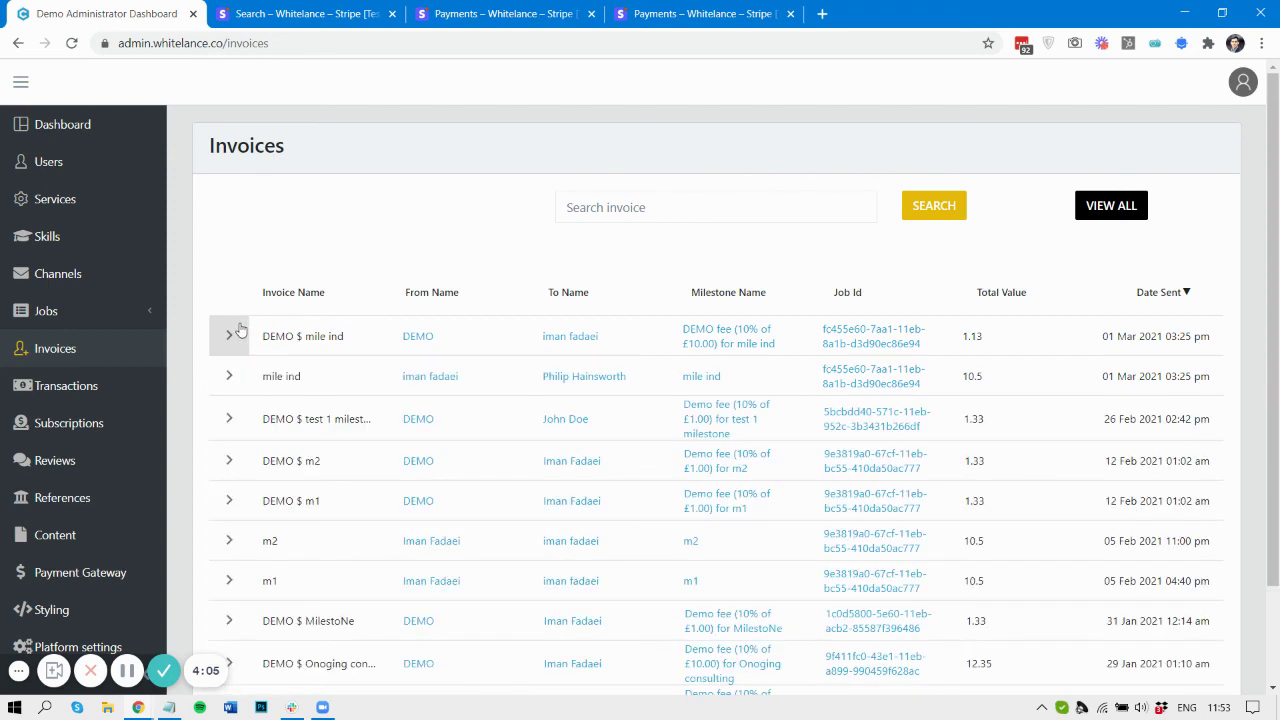
scroll(606, 523, "down", 2)
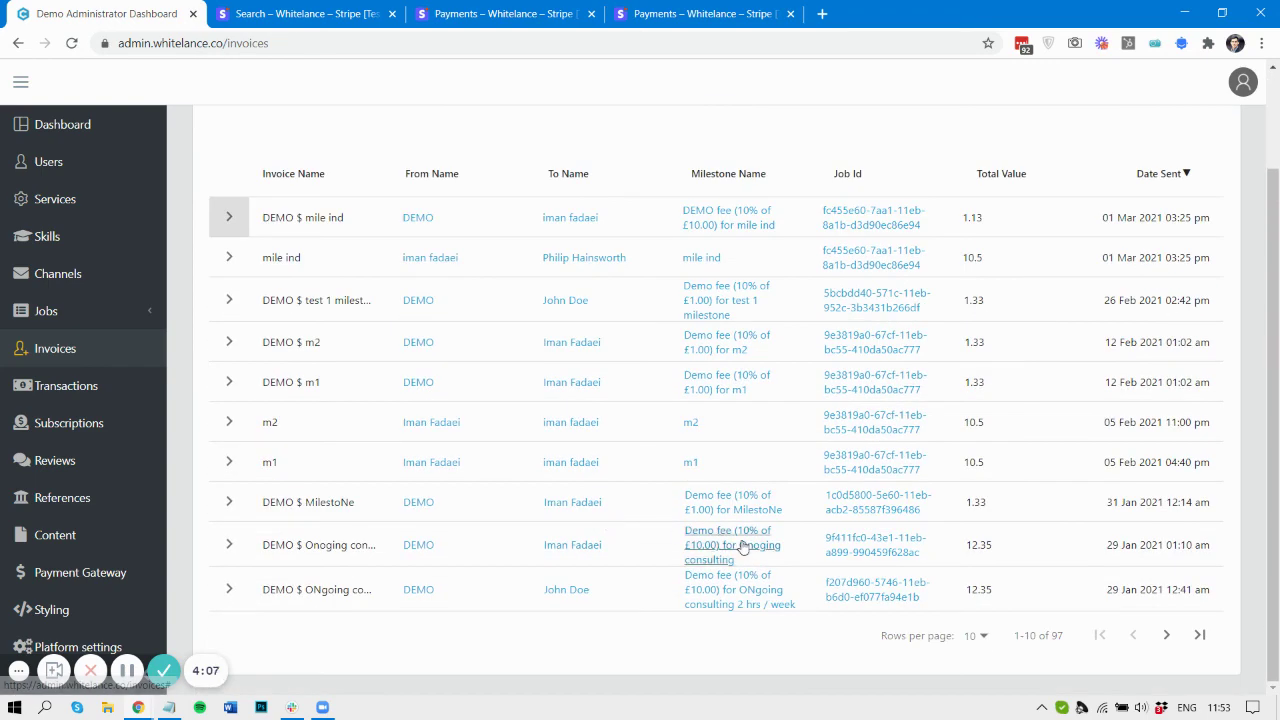